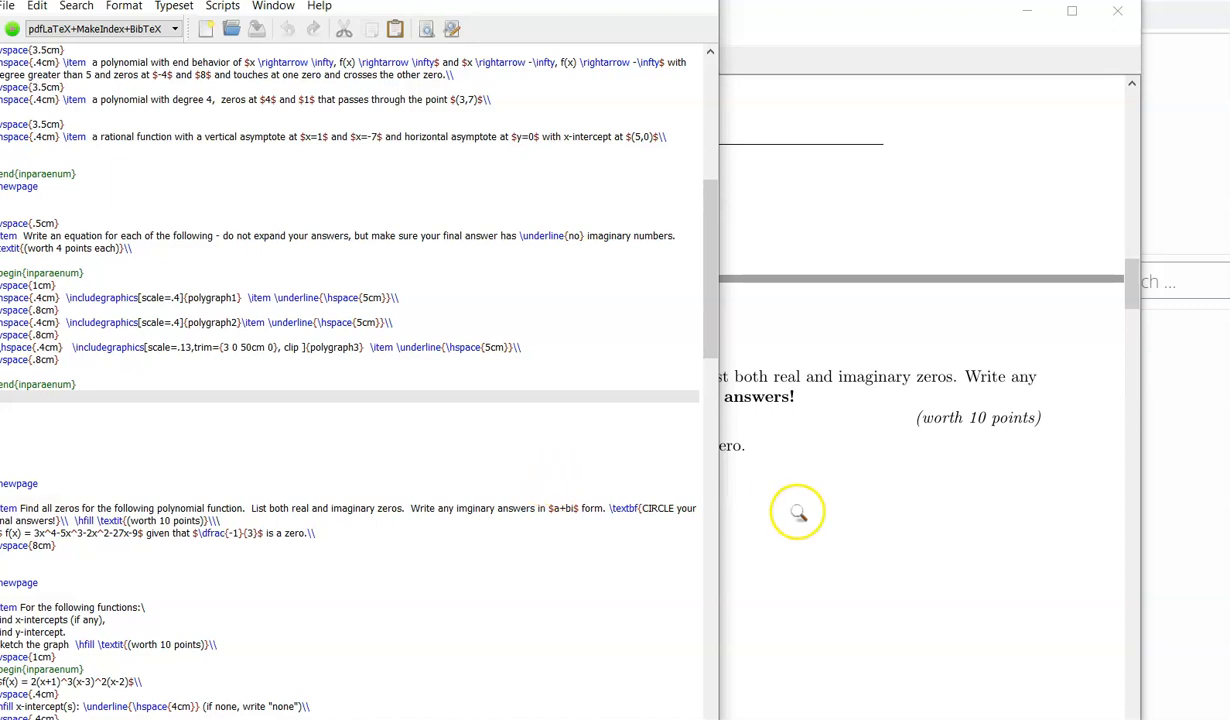
# Step: Review problem 3's polynomial statement in the compiled exam PDF preview alongside the LaTeX source
pyautogui.scroll(-3, 648, 516)
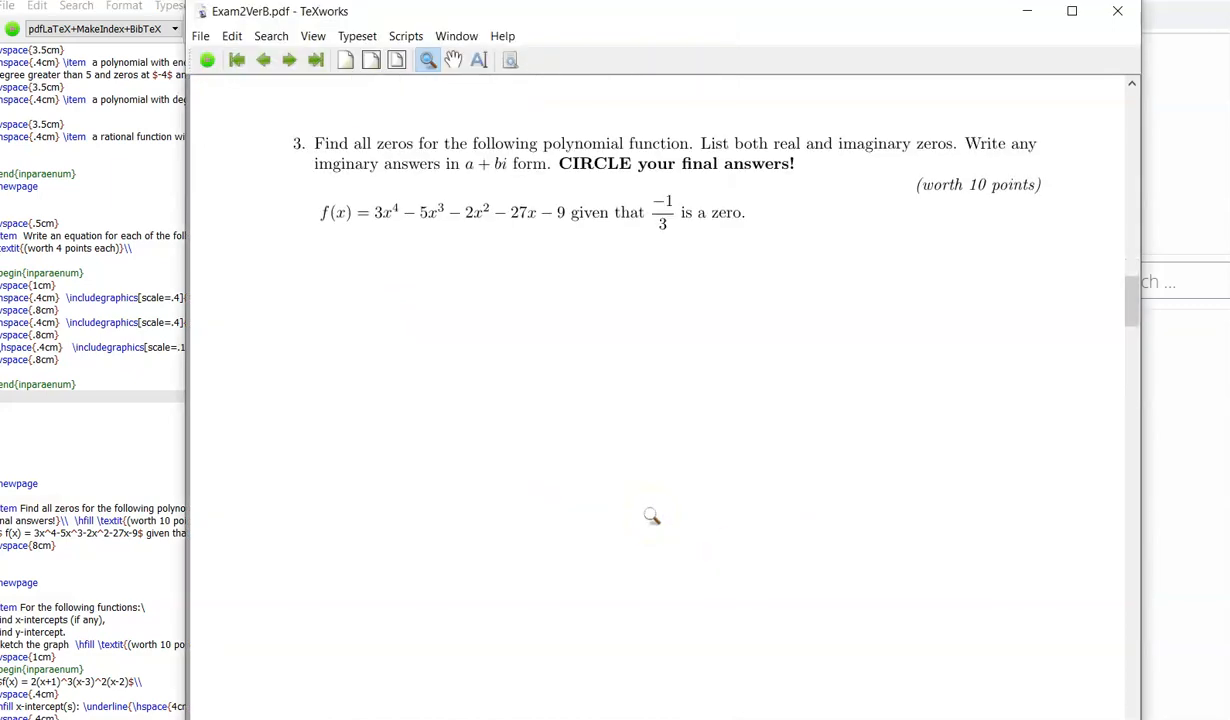
pyautogui.scroll(5, 648, 514)
pyautogui.click(549, 296)
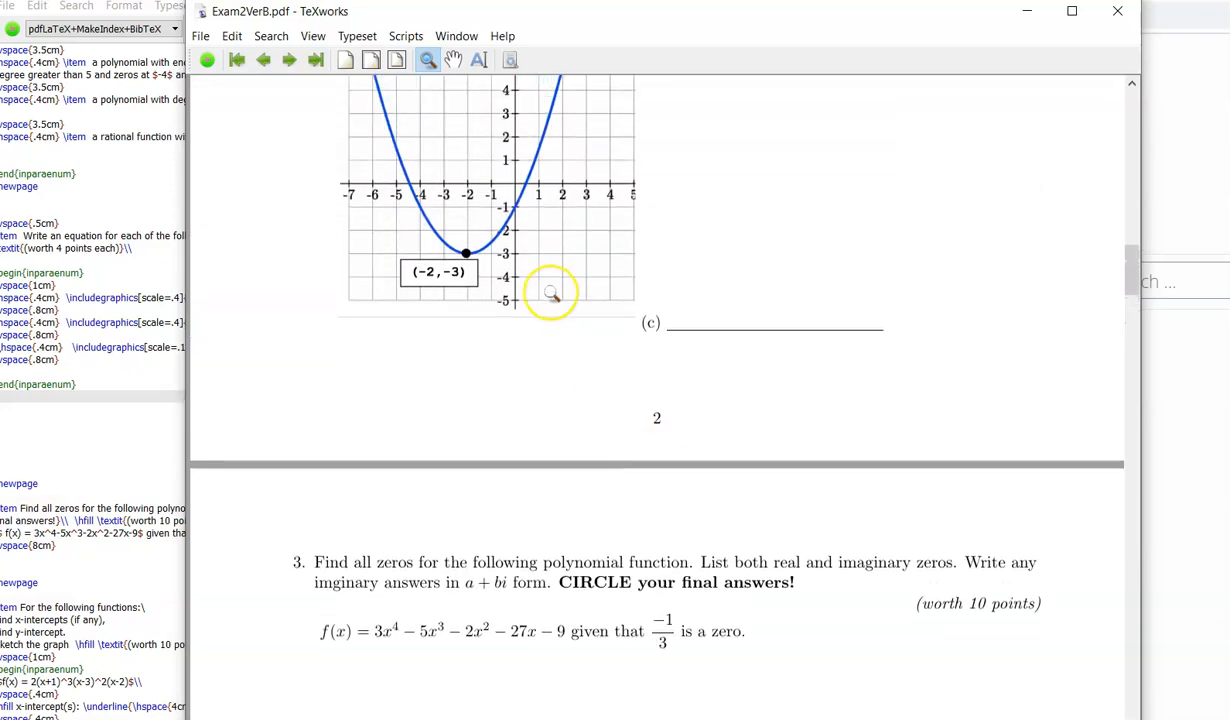
pyautogui.scroll(1, 551, 293)
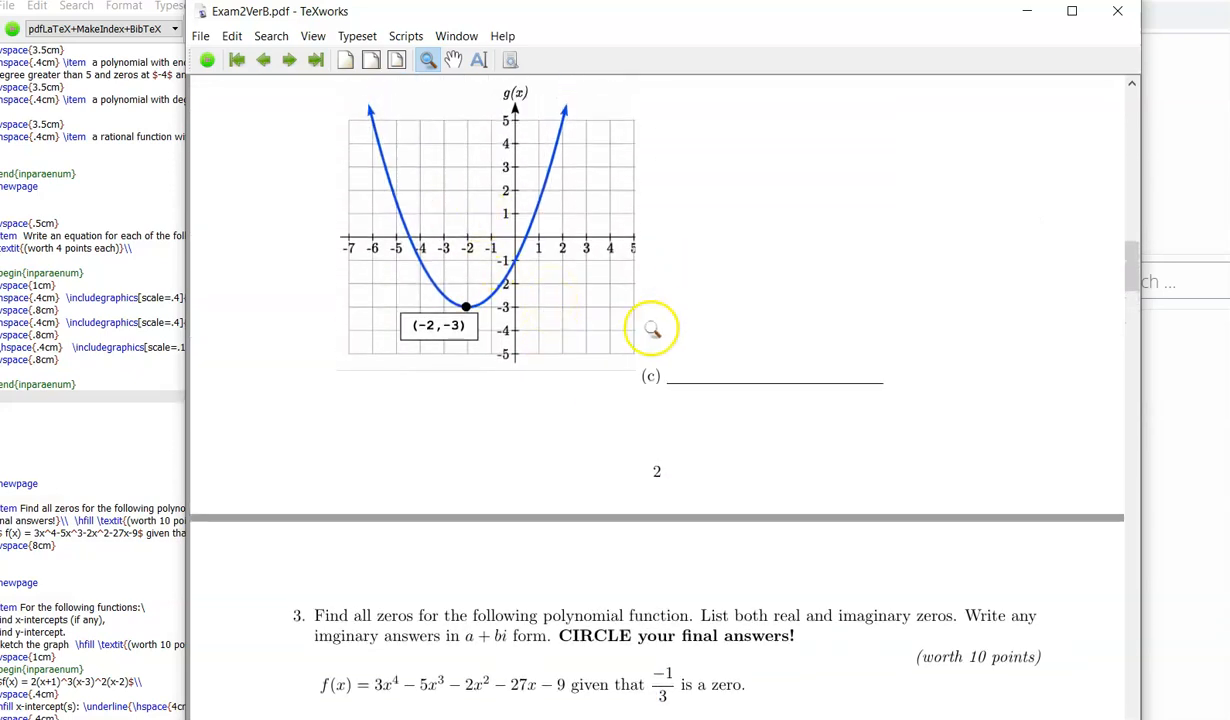
pyautogui.scroll(-4, 733, 386)
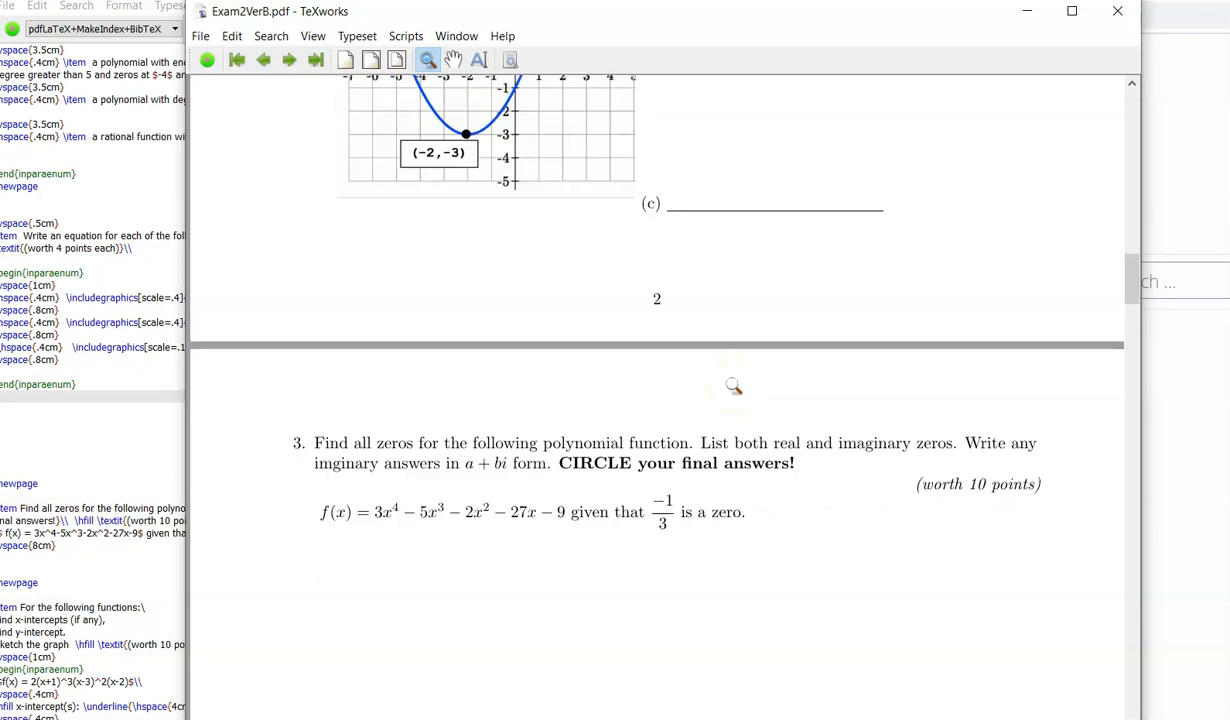
pyautogui.scroll(-5, 584, 470)
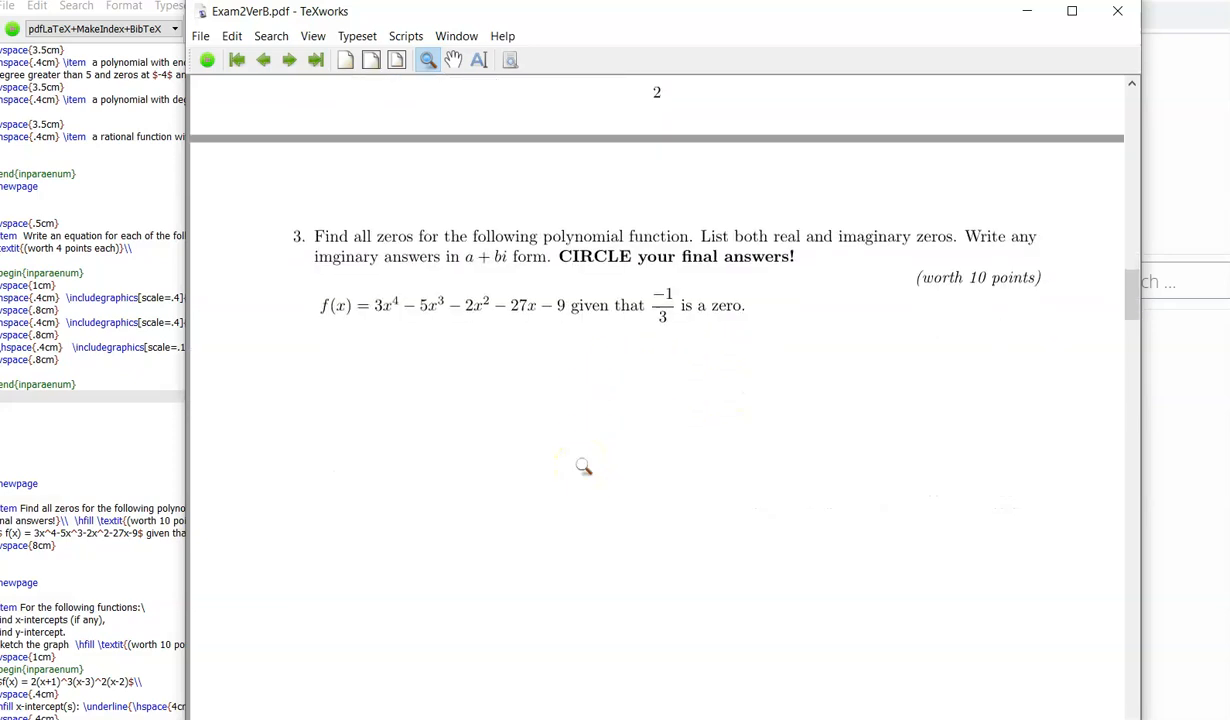
pyautogui.click(170, 380)
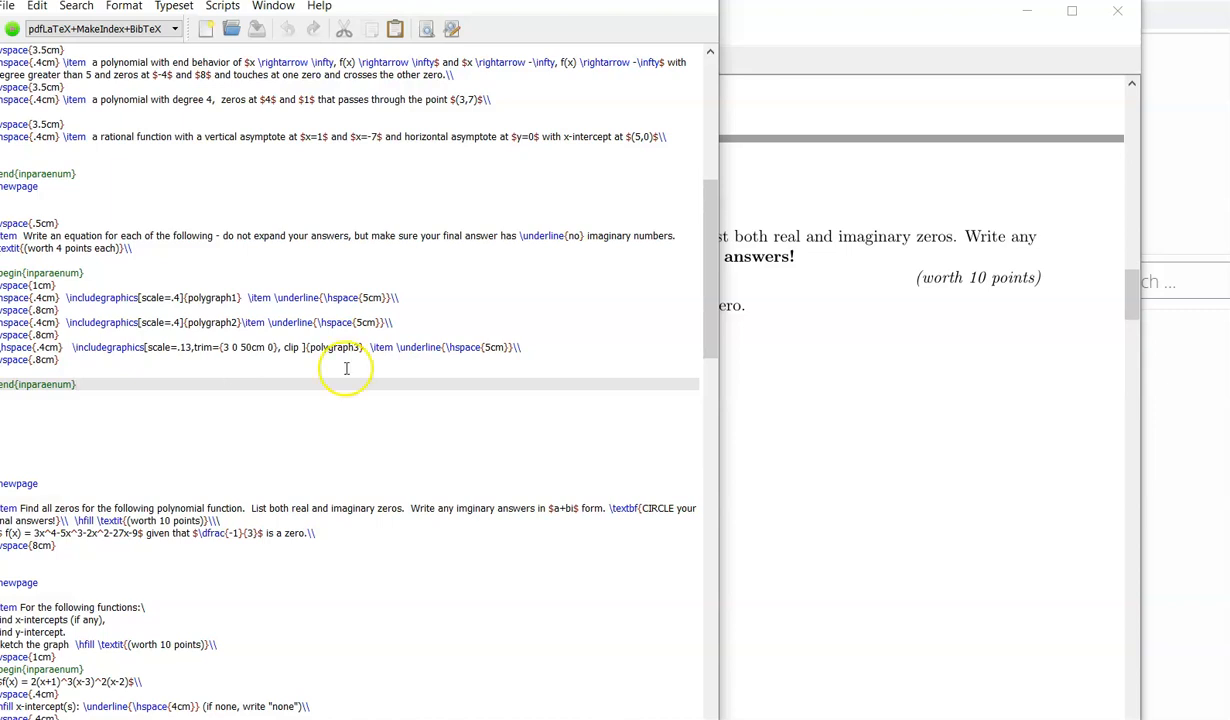
pyautogui.click(763, 385)
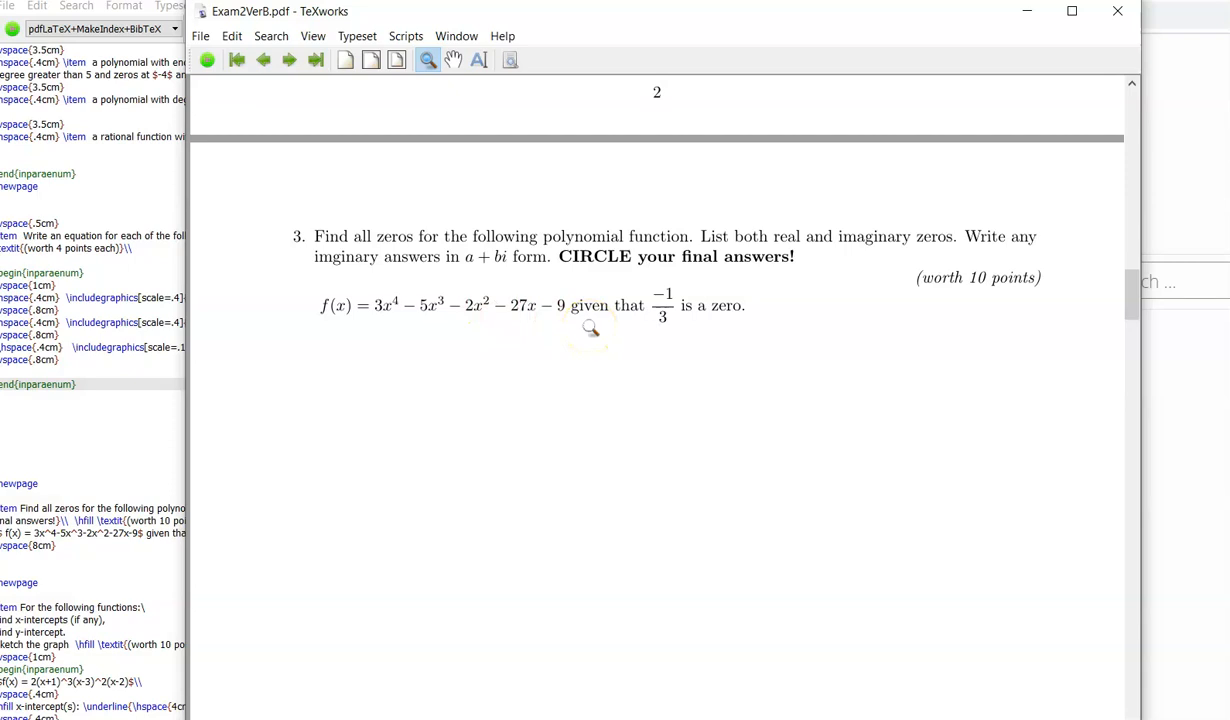
pyautogui.scroll(-2, 590, 328)
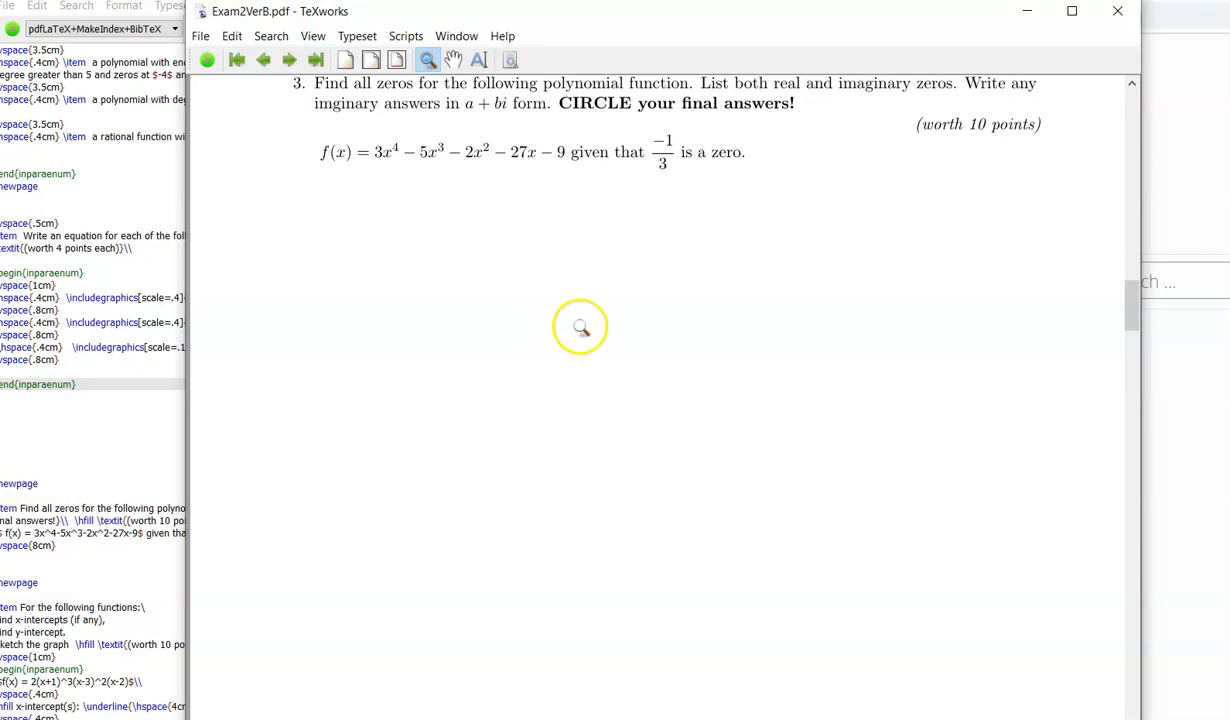
pyautogui.click(85, 331)
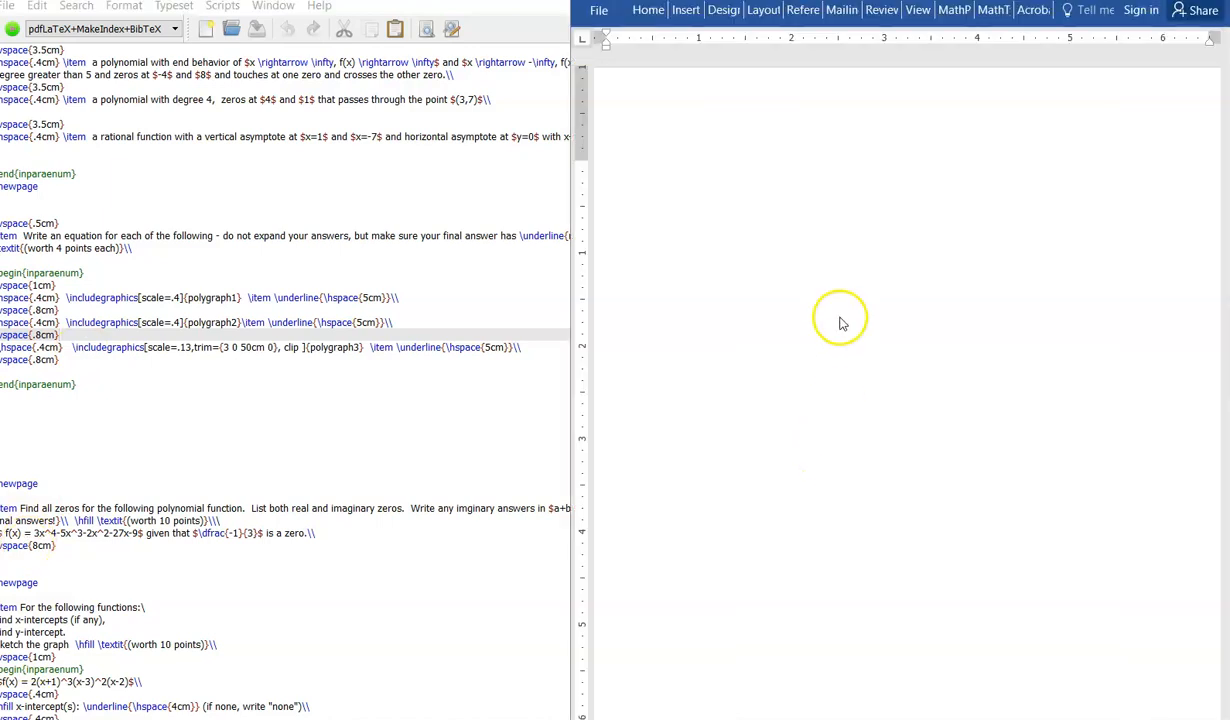
# Step: Copy the f(x) problem line from the LaTeX source and paste it into the blank Word document
pyautogui.click(846, 217)
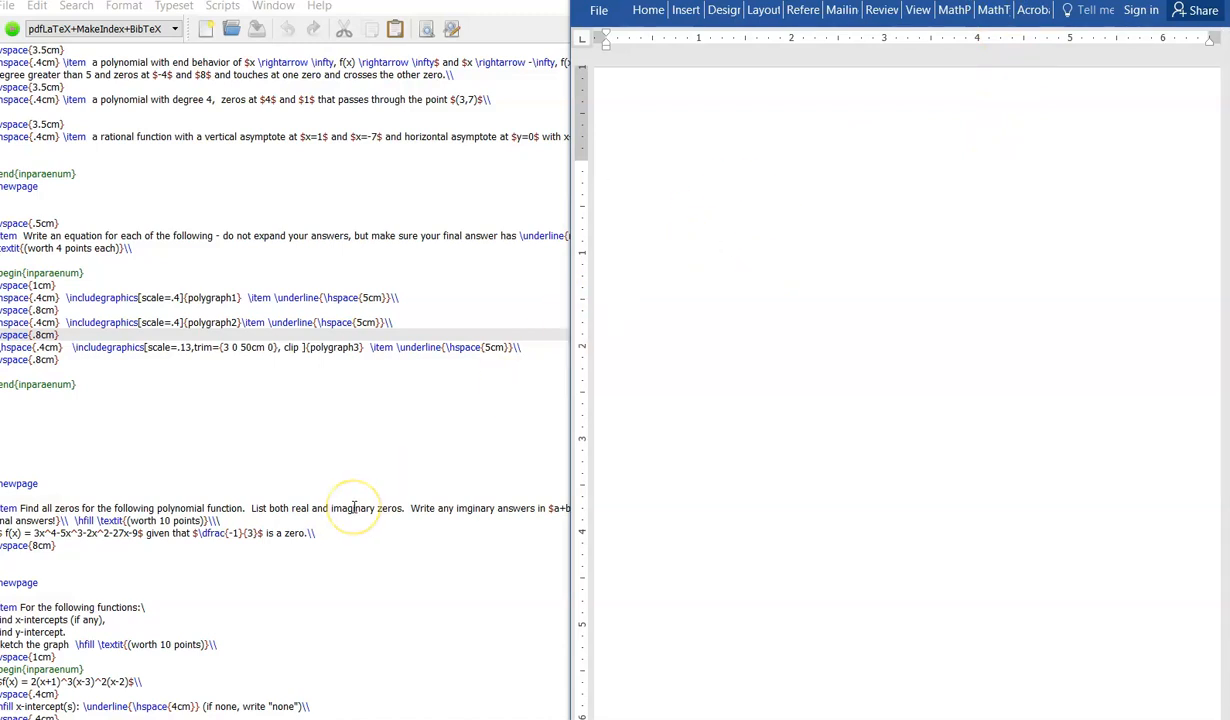
pyautogui.scroll(-2, 354, 507)
pyautogui.scroll(-1, 354, 507)
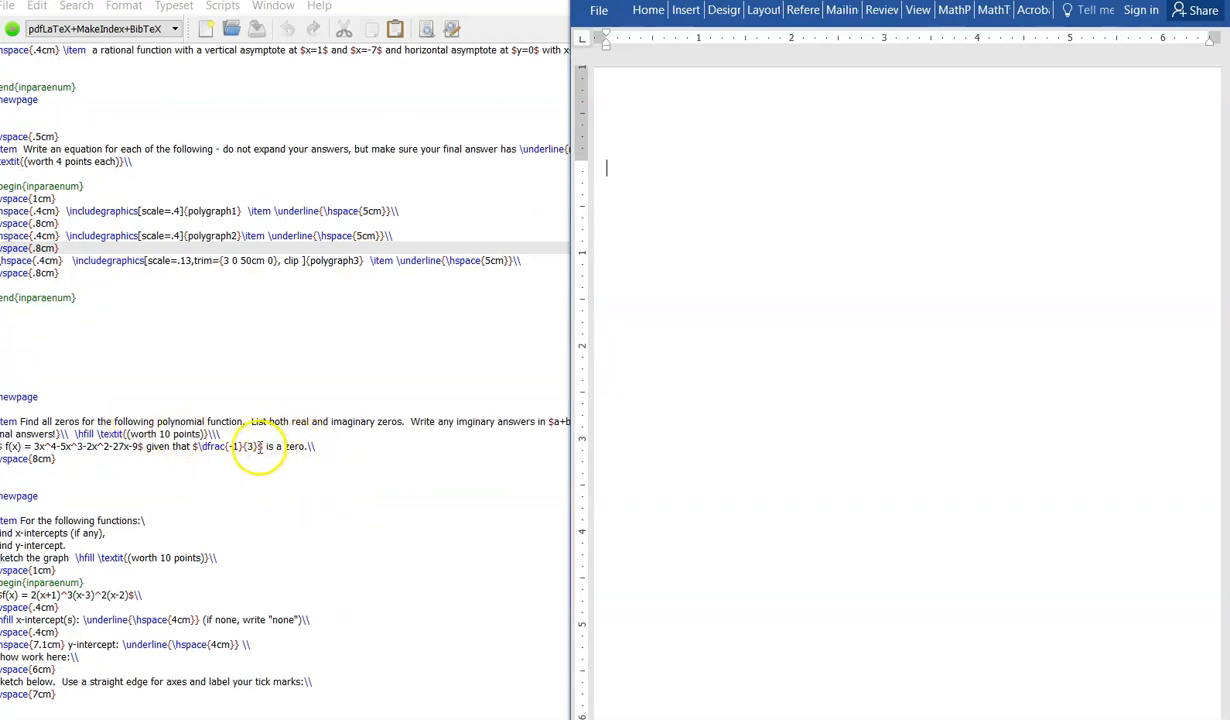
pyautogui.moveTo(303, 446); pyautogui.dragTo(5, 450)
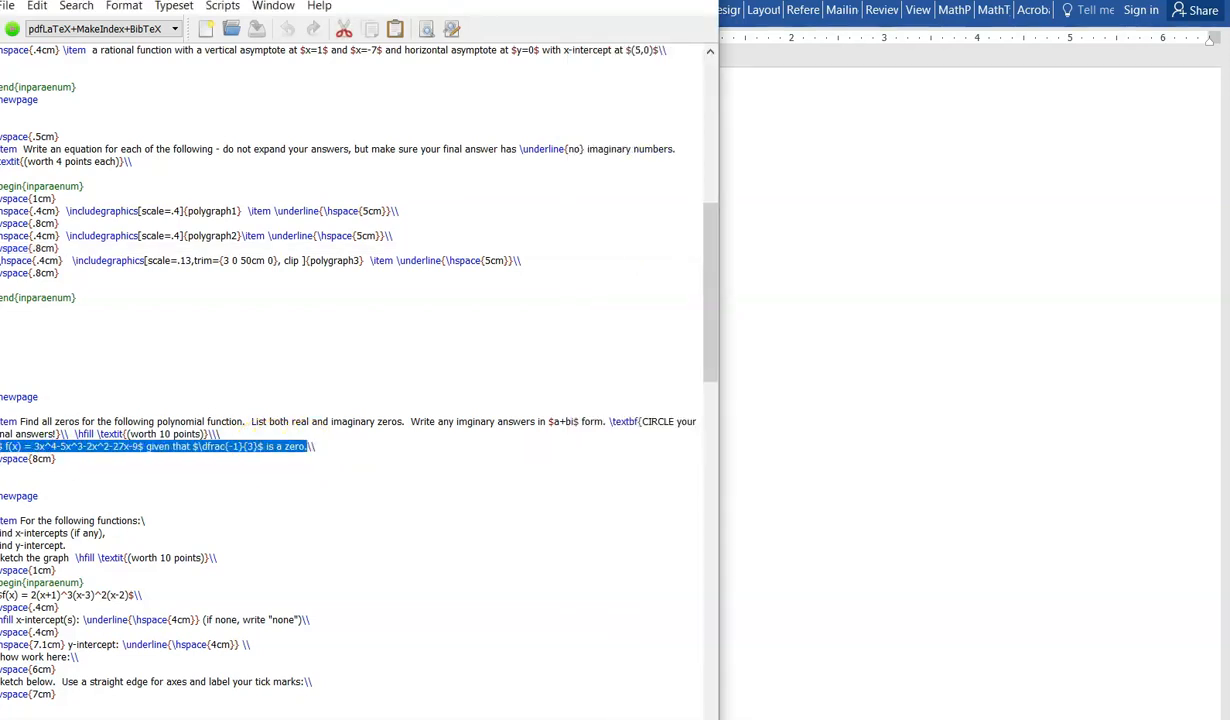
pyautogui.click(826, 260)
pyautogui.write('$ f(x) = 3x^4-5x^3-2x^2-27x-9$ given that $\\dfrac{-1}{3}$ is a zero.')
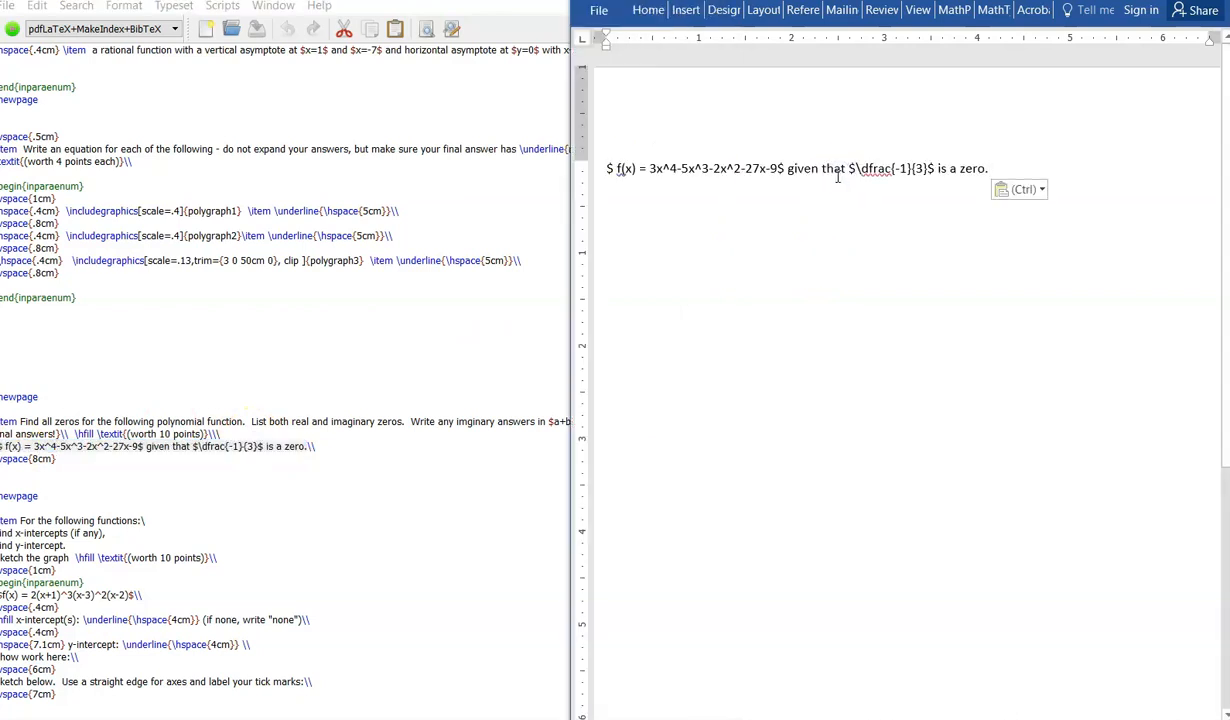
# Step: Select the $ f(x) = 3x^4-5x^3-2x^2-27x-9$ code and convert it into a typeset equation
pyautogui.click(613, 170)
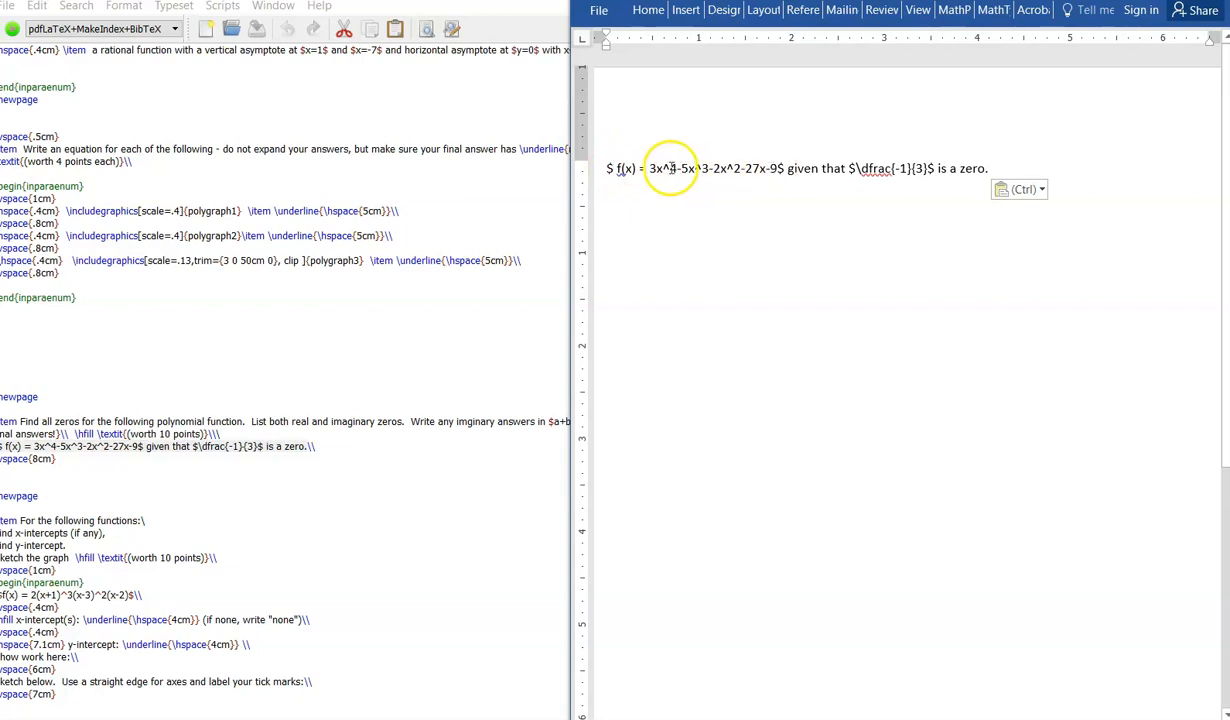
pyautogui.click(786, 168)
pyautogui.moveTo(785, 168); pyautogui.dragTo(604, 170)
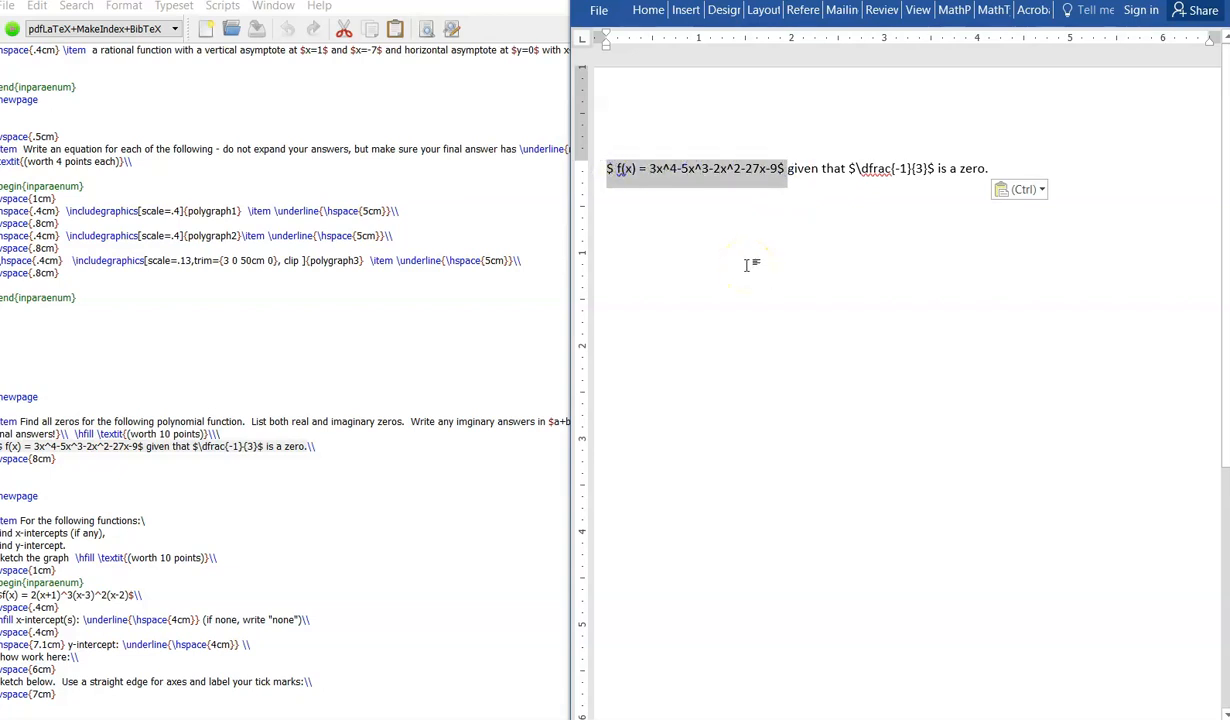
pyautogui.hotkey('alt', '\\')
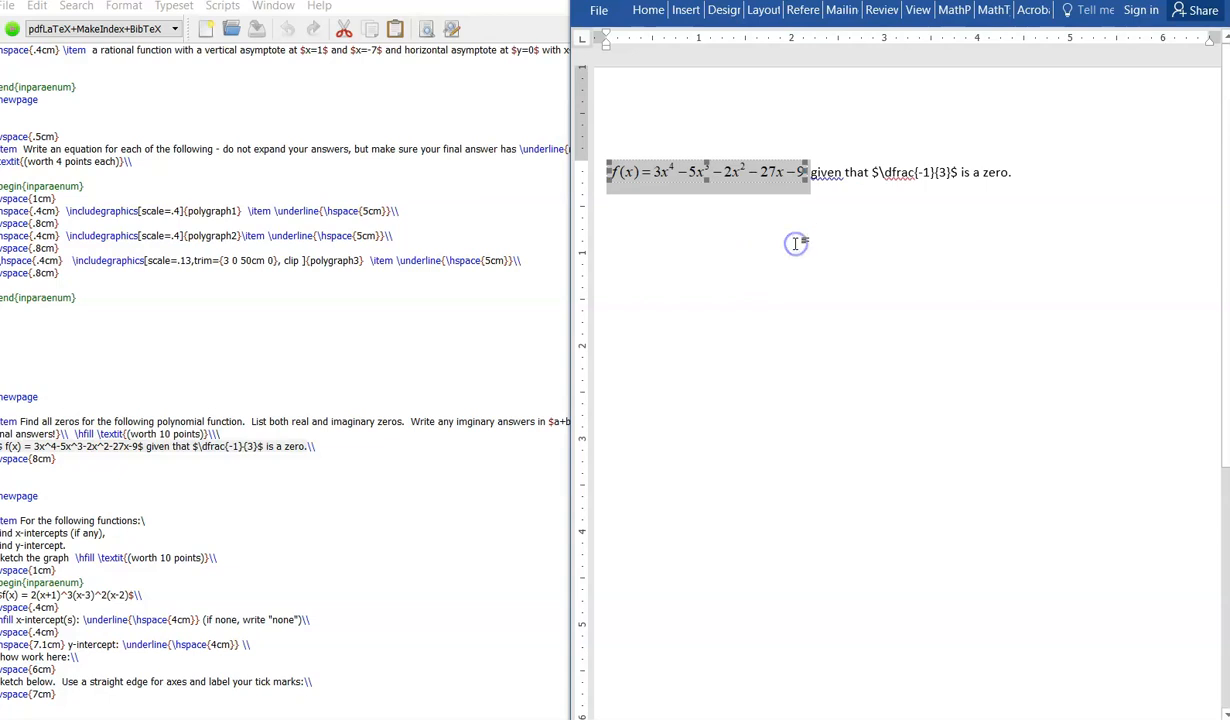
# Step: Toggle the polynomial equation back into its TeX code
pyautogui.click(843, 177)
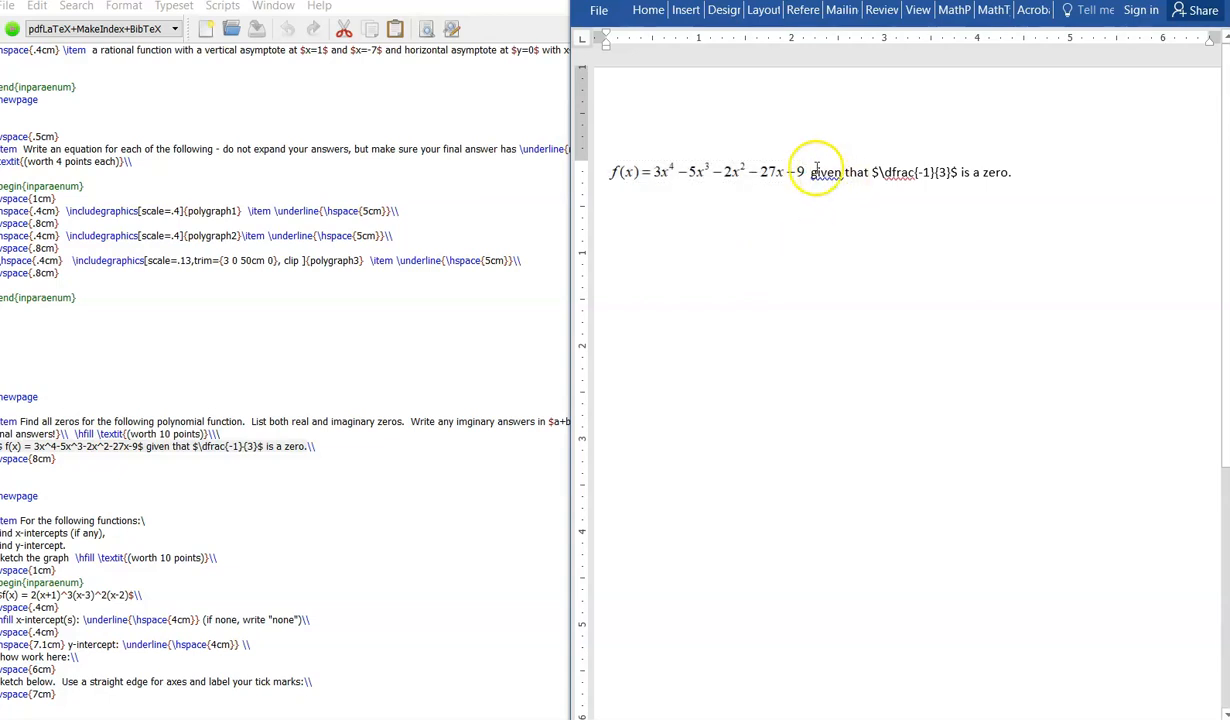
pyautogui.click(800, 170)
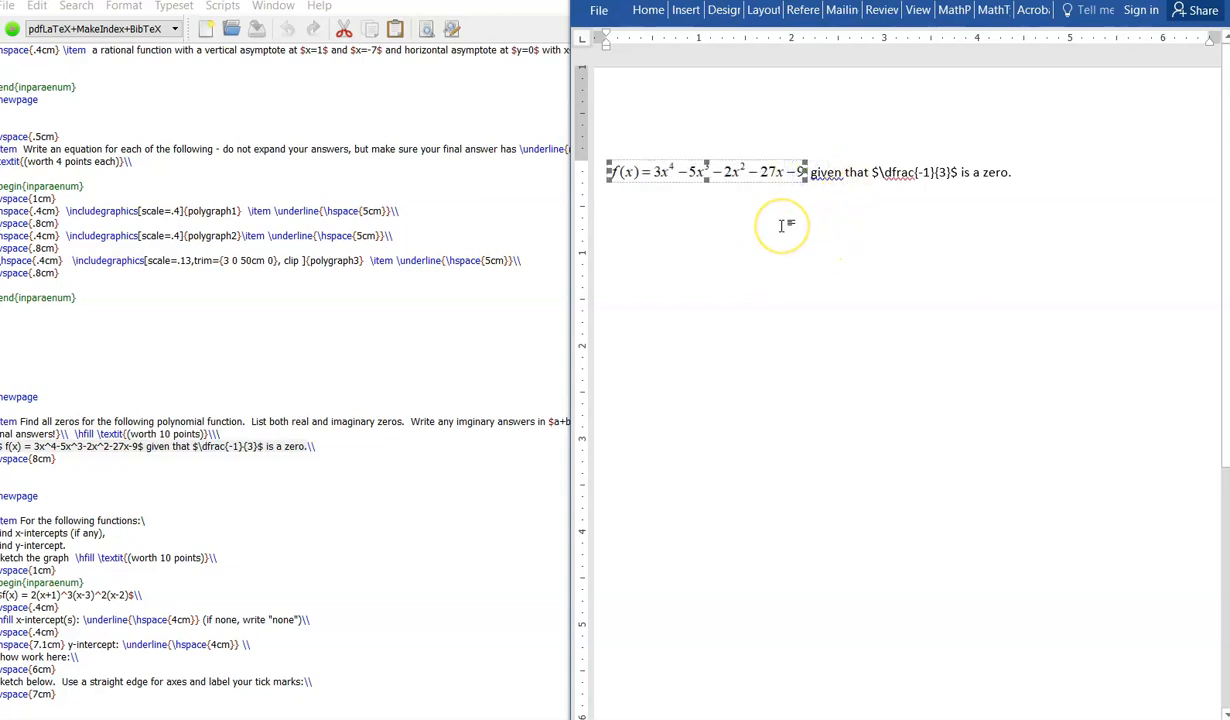
pyautogui.click(803, 172)
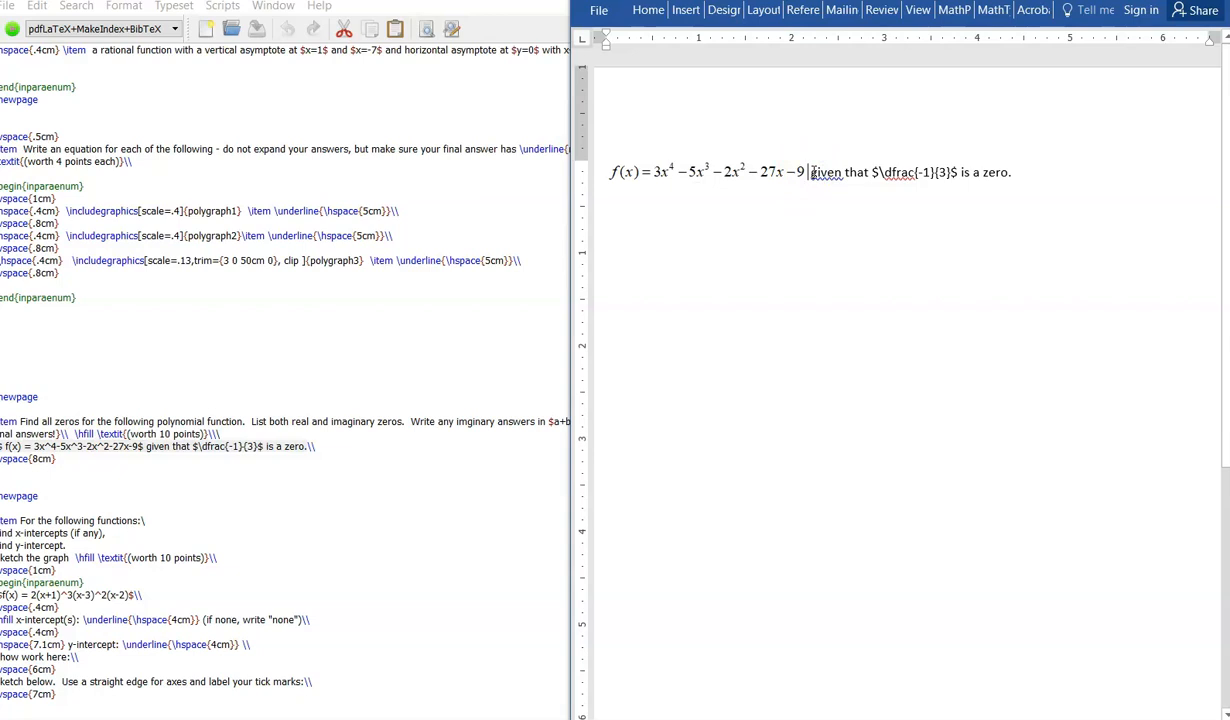
pyautogui.hotkey('alt', '\\')
# Step: Place the cursor after the polynomial code and convert it into a typeset equation again
pyautogui.click(720, 168)
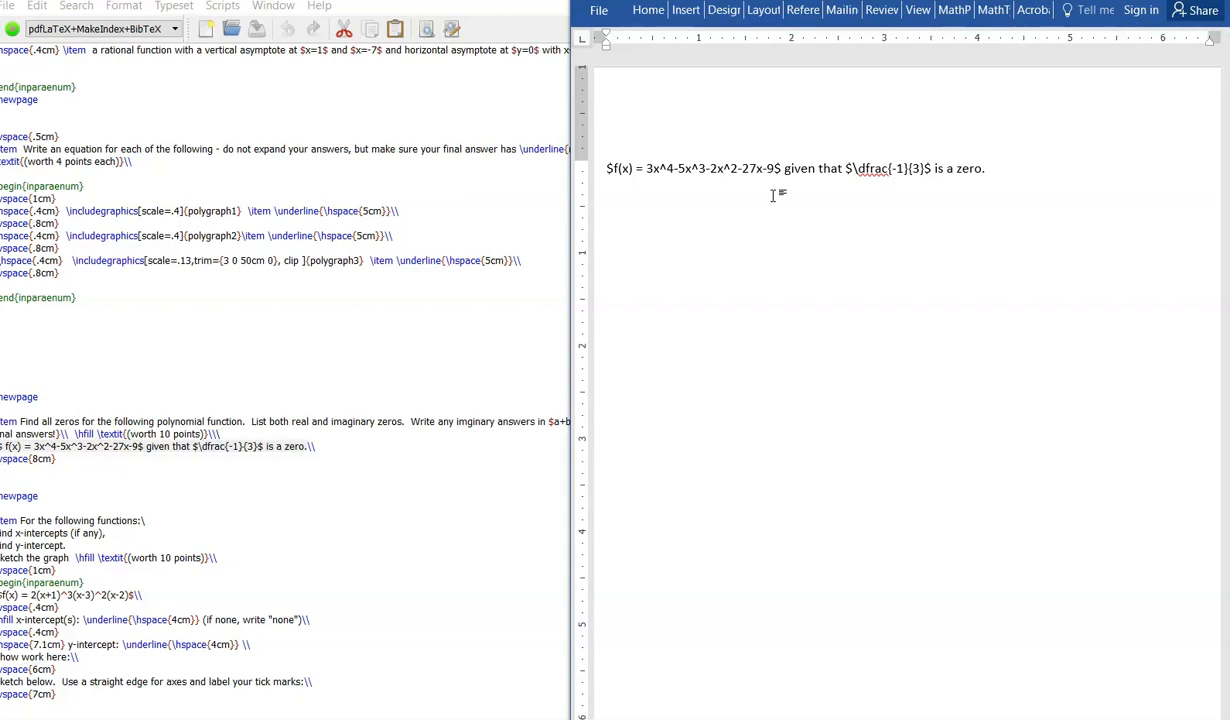
pyautogui.click(766, 166)
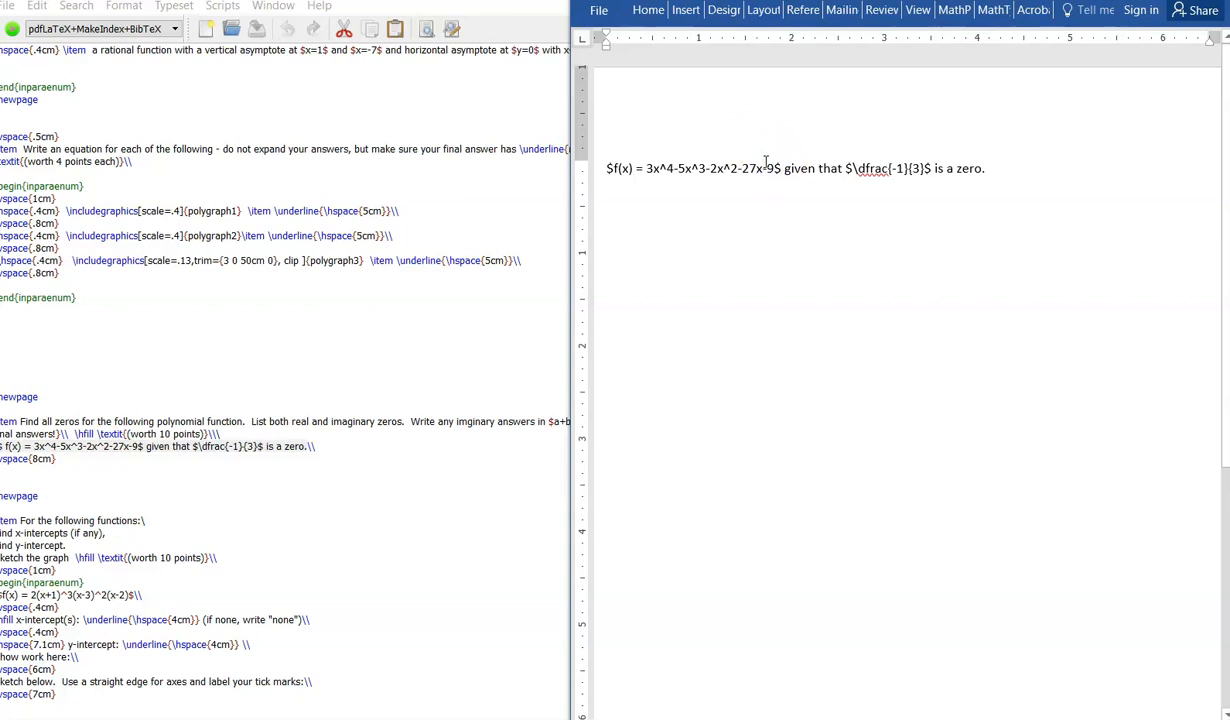
pyautogui.click(781, 165)
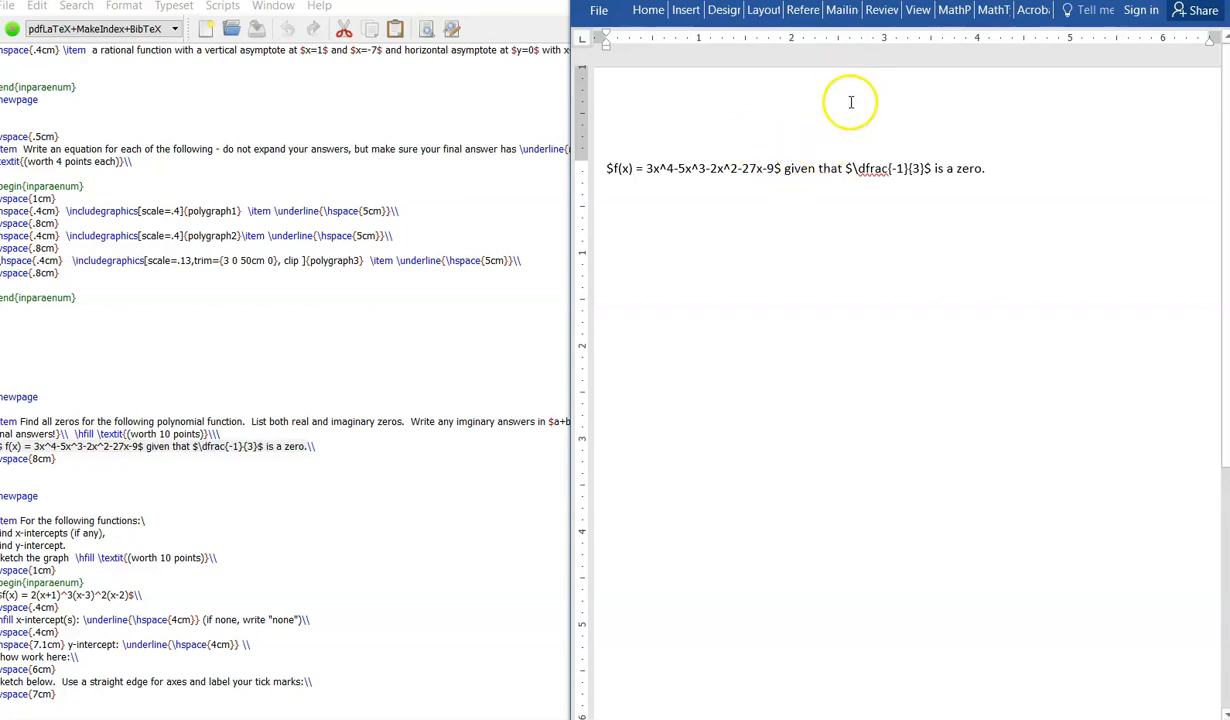
pyautogui.click(777, 168)
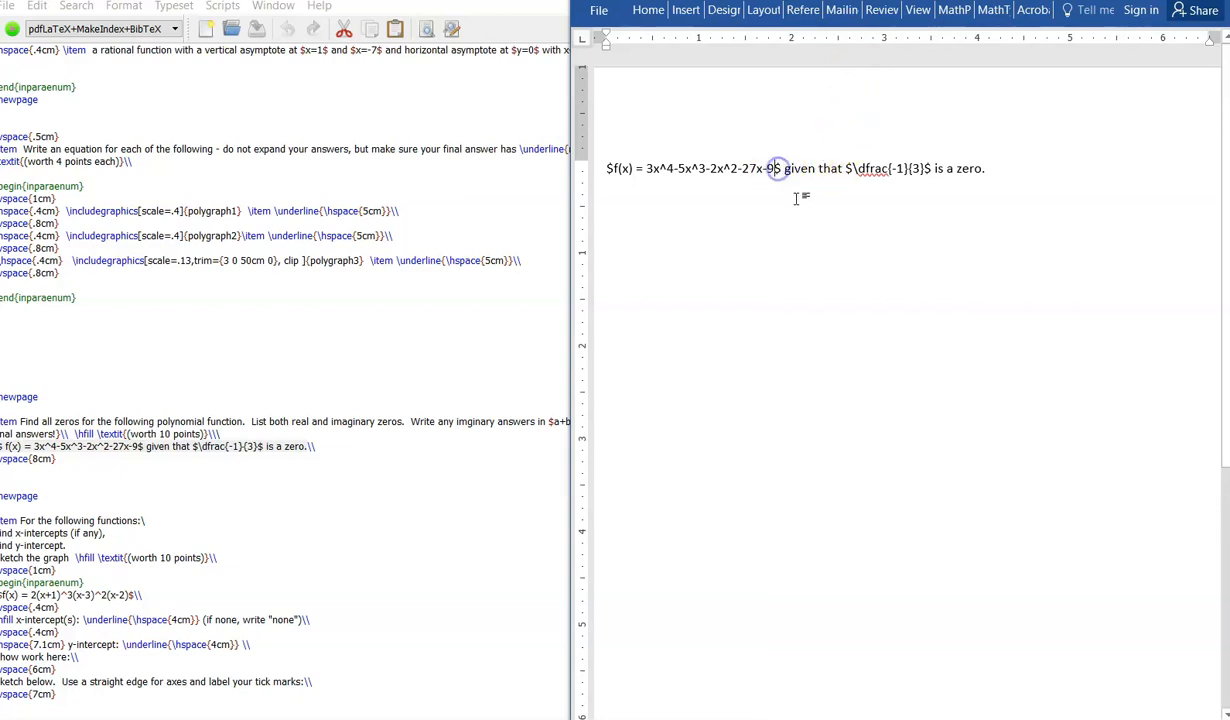
pyautogui.click(796, 198)
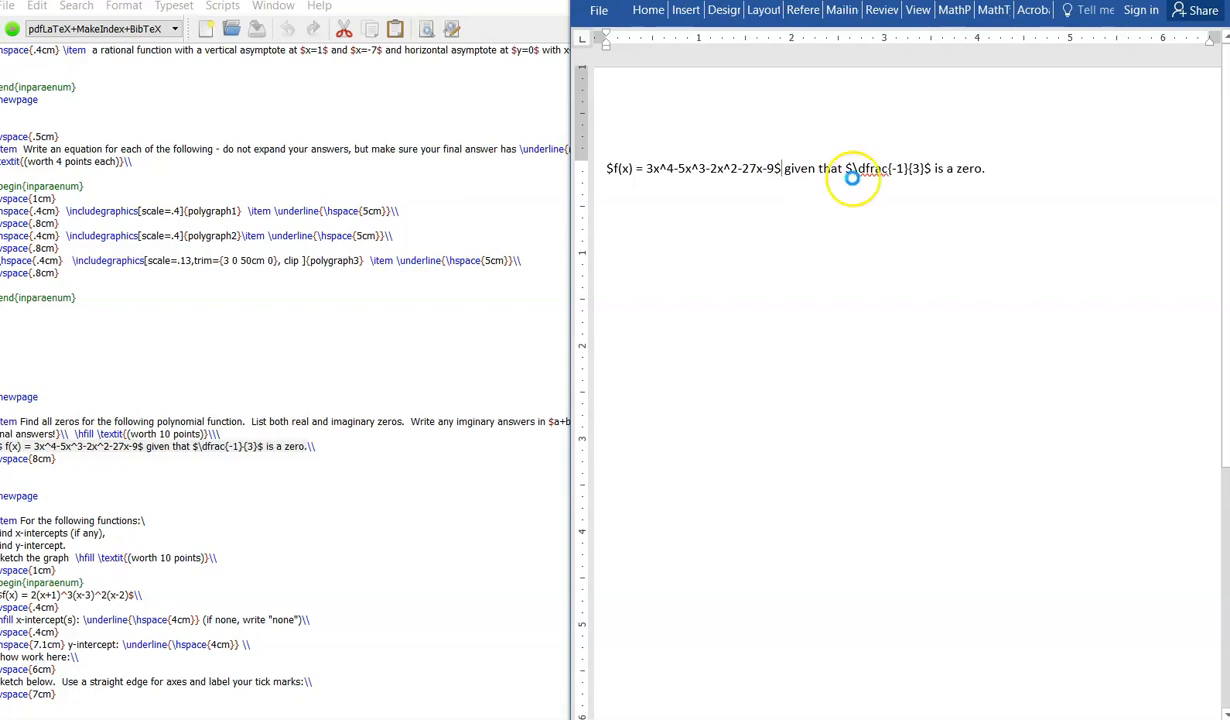
pyautogui.hotkey('alt', '\\')
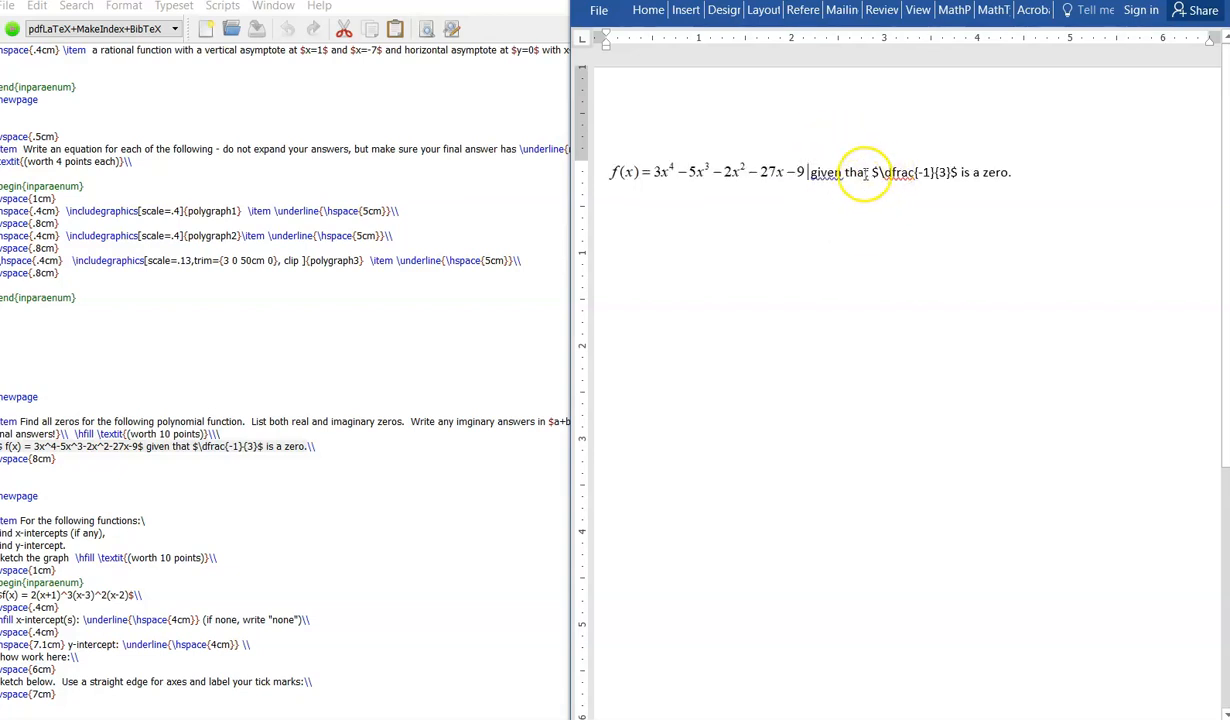
# Step: Select the $\dfrac{-1}{3}$ code and convert it into a typeset fraction
pyautogui.click(950, 172)
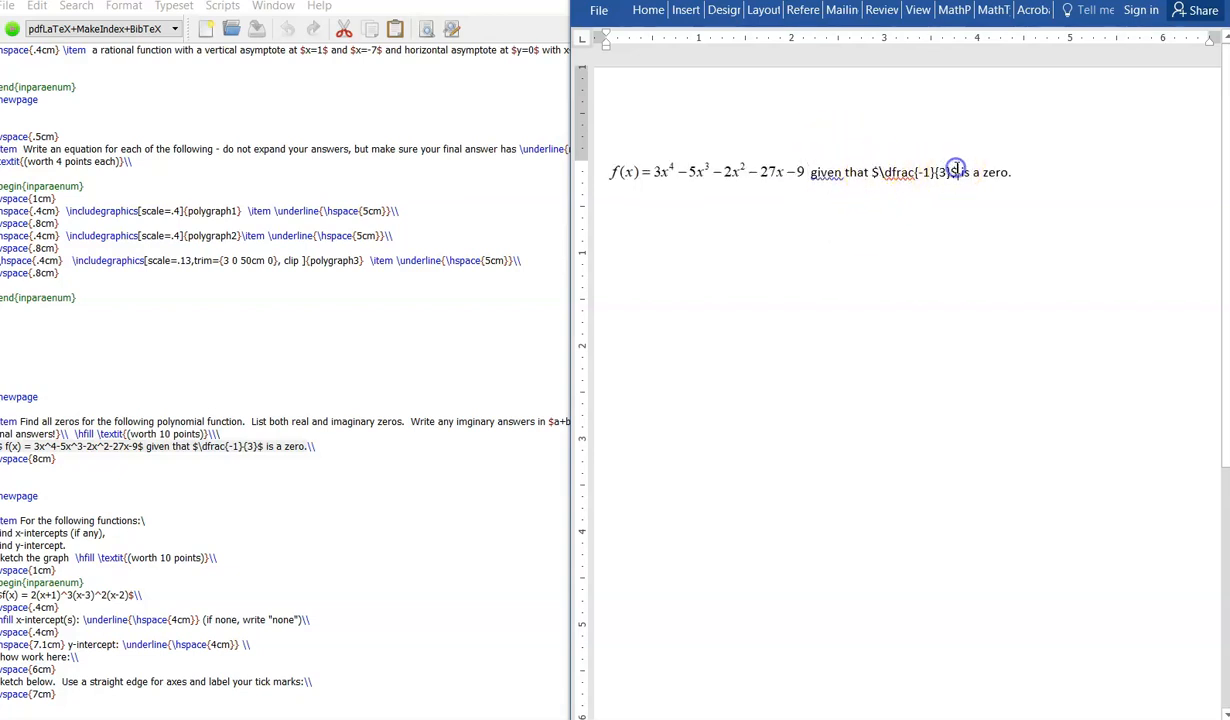
pyautogui.click(880, 171)
pyautogui.moveTo(880, 171); pyautogui.dragTo(958, 174)
pyautogui.hotkey('alt', '\\')
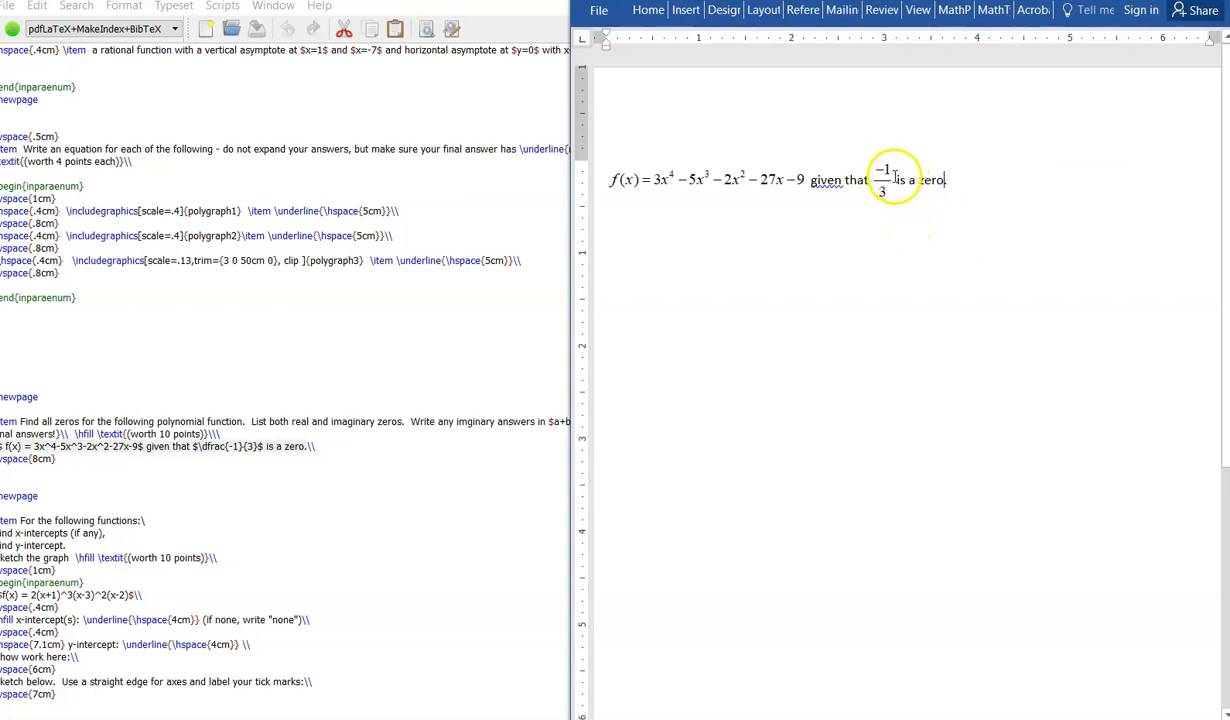
# Step: Copy the f(x) problem line from the LaTeX source again and paste it on a new line below
pyautogui.click(313, 452)
pyautogui.moveTo(307, 447); pyautogui.dragTo(0, 447)
pyautogui.hotkey('ctrl', 'c')
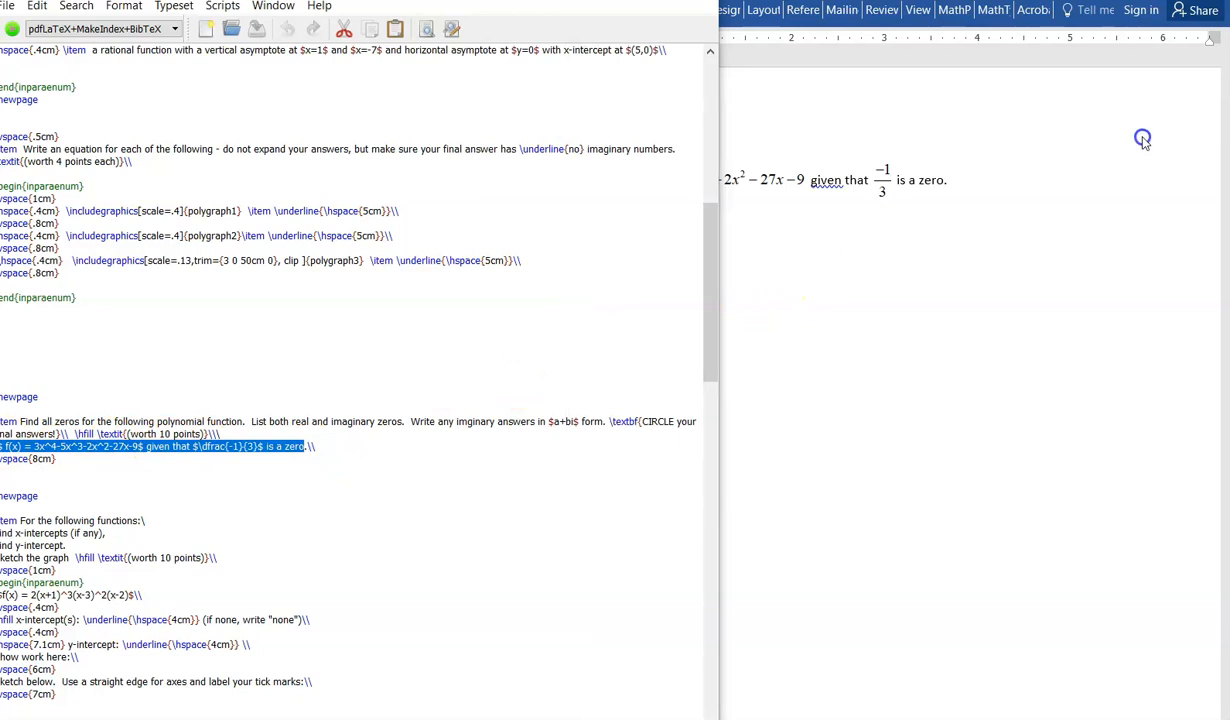
pyautogui.click(1098, 132)
pyautogui.hotkey('ctrl', 'v')
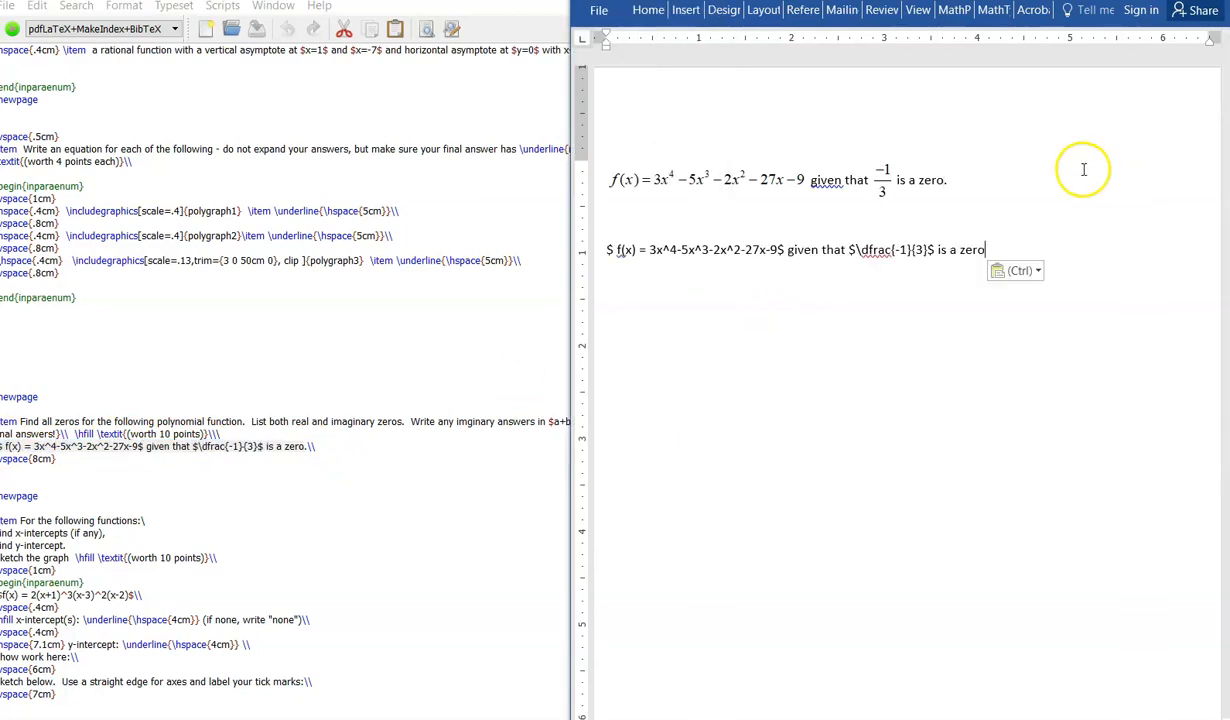
# Step: Select the whole pasted line and convert all its TeX expressions into equations at once
pyautogui.moveTo(1001, 247); pyautogui.dragTo(598, 242)
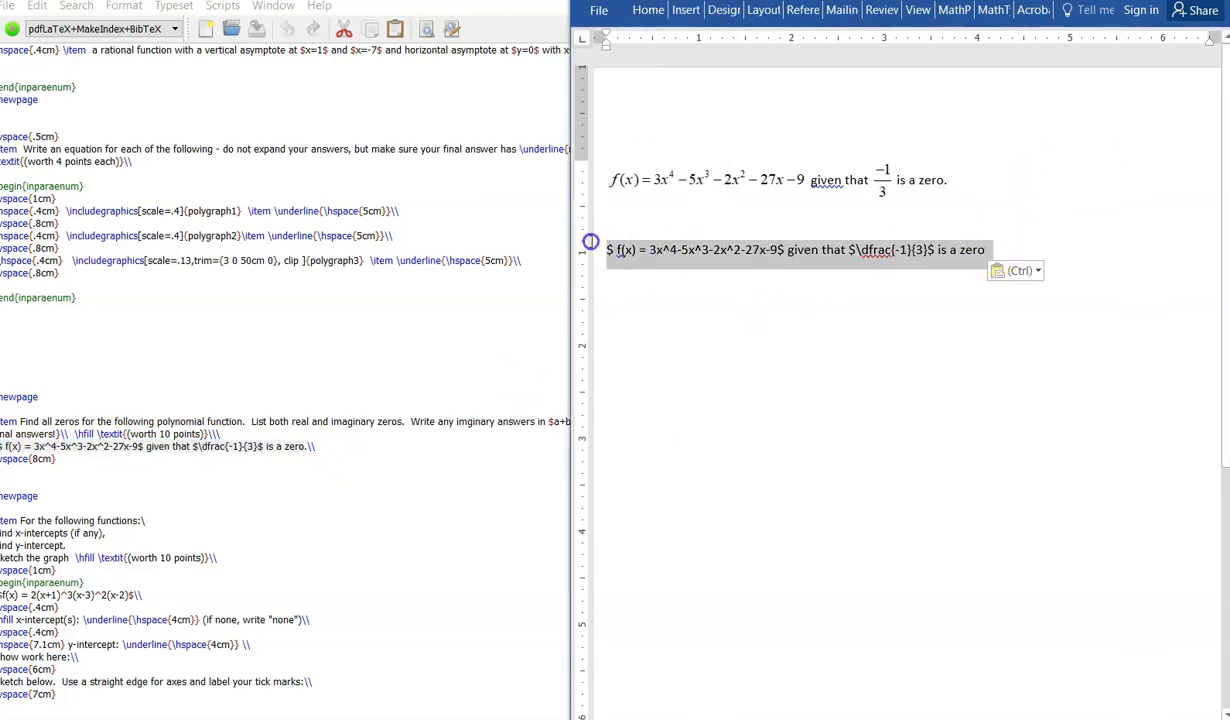
pyautogui.hotkey('alt', '\\')
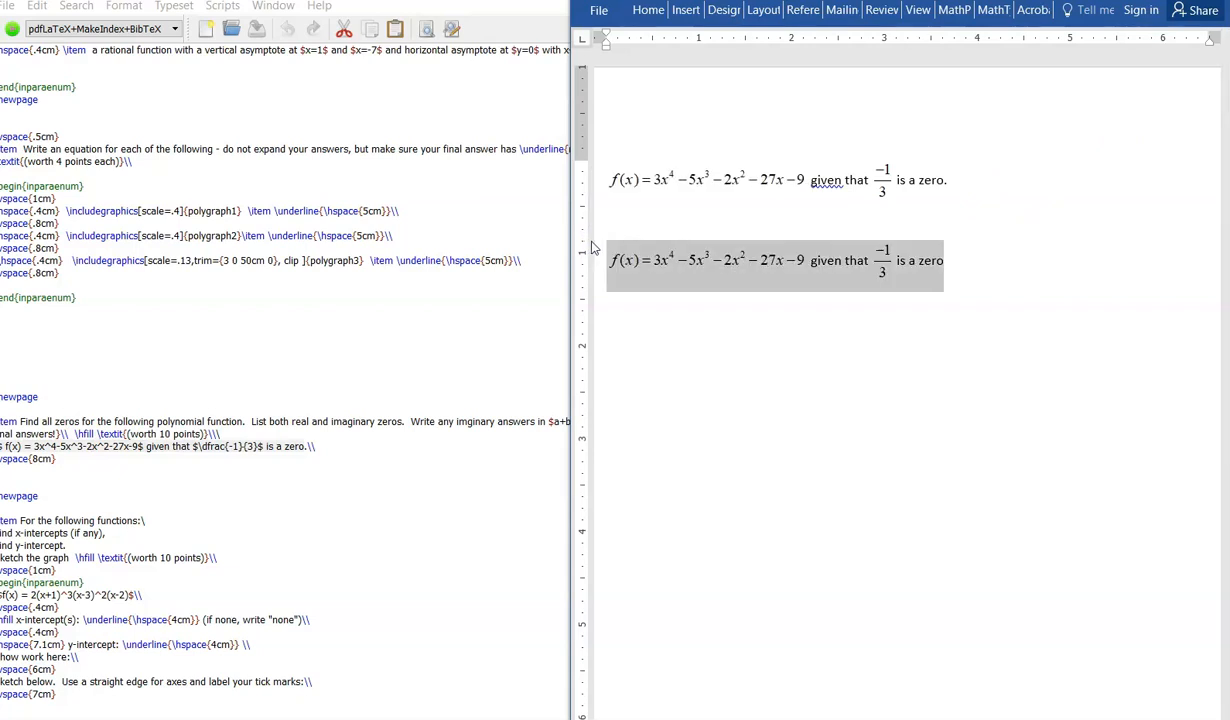
# Step: Inspect the converted polynomial and fraction equations on the second line
pyautogui.click(826, 369)
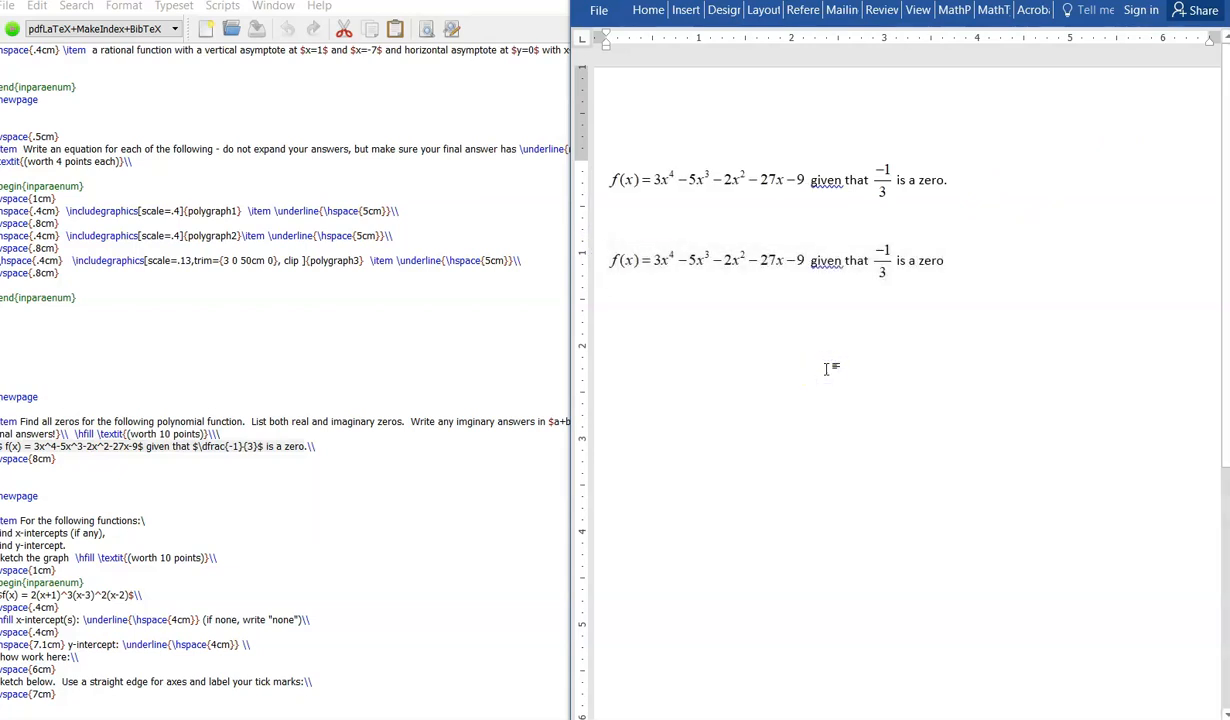
pyautogui.click(826, 266)
pyautogui.click(777, 267)
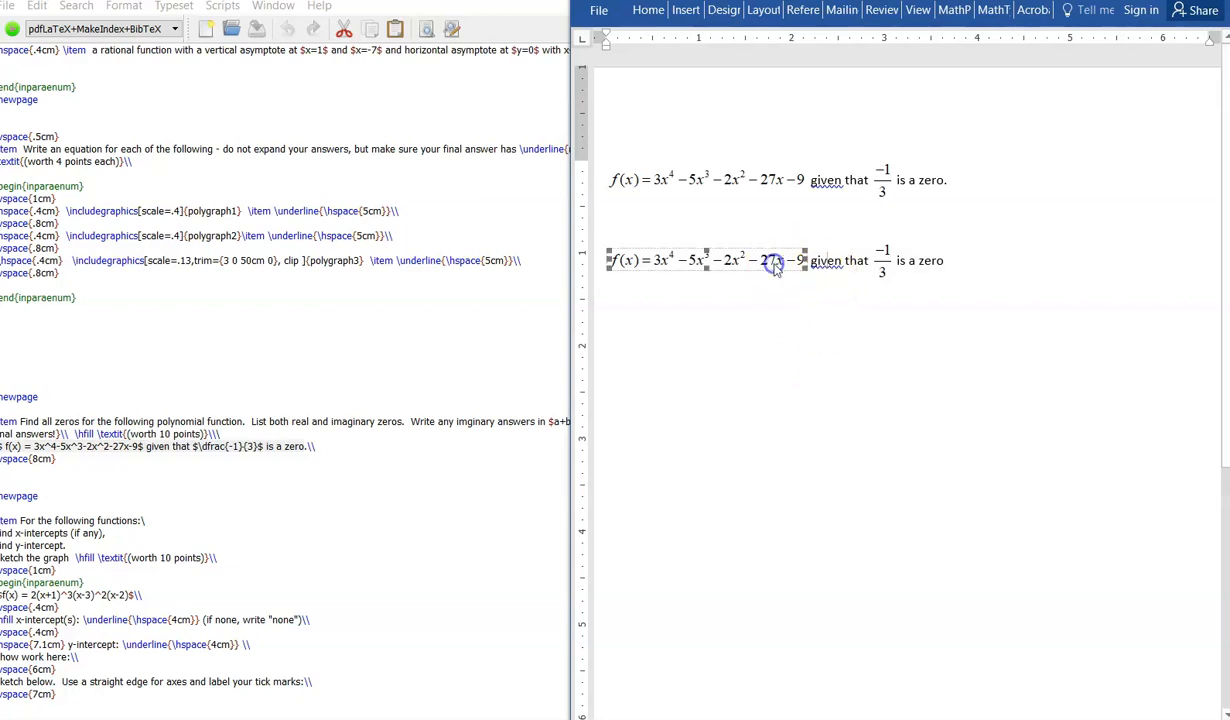
pyautogui.click(831, 258)
pyautogui.click(875, 340)
pyautogui.click(878, 261)
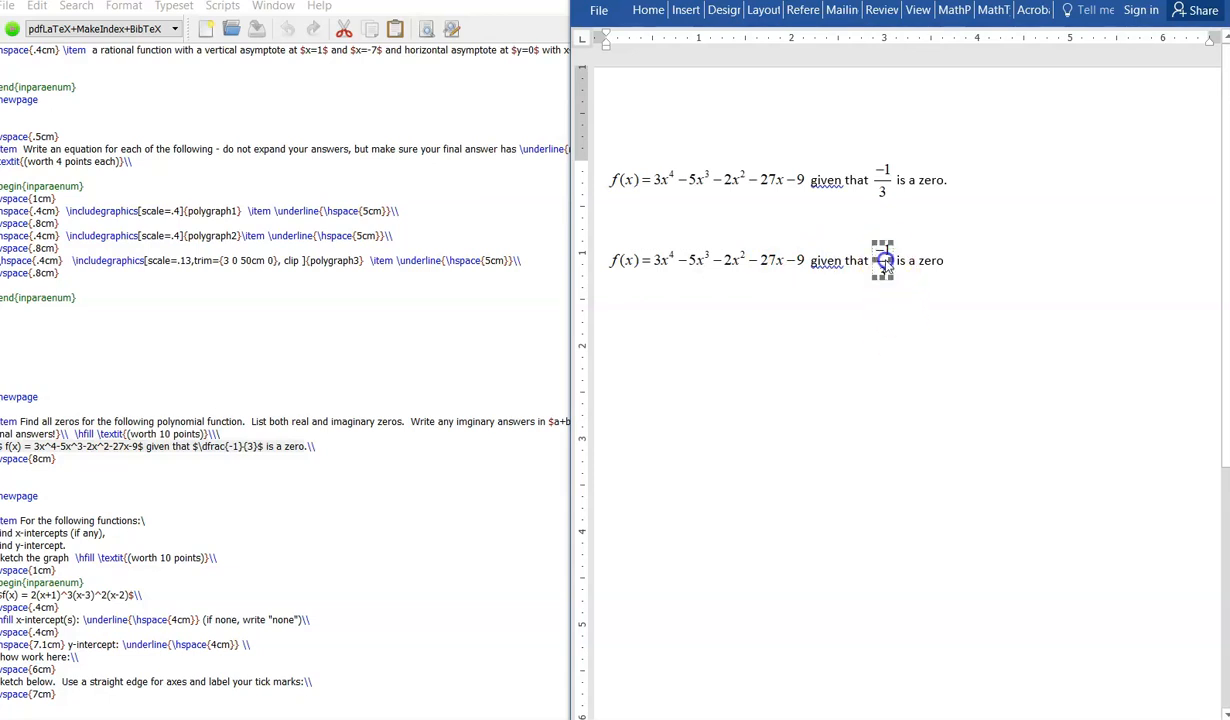
pyautogui.click(946, 274)
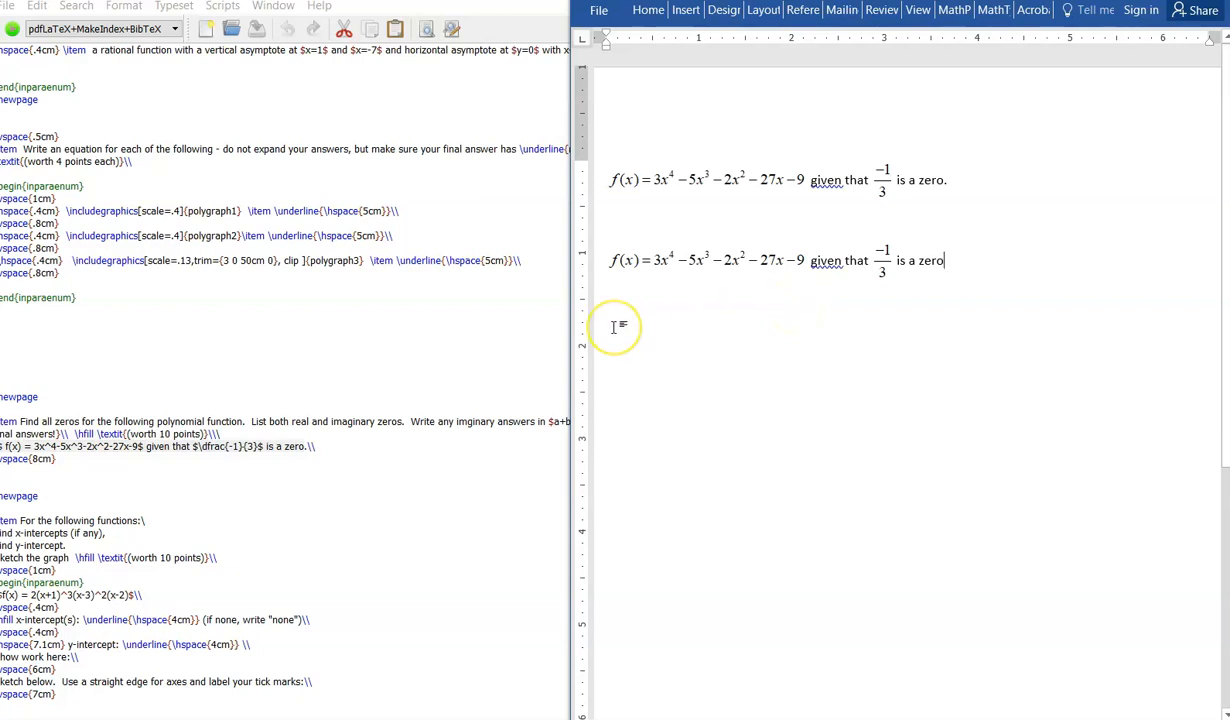
# Step: Paste the next rational function's $f(x) = \mathlarger{\frac{2x^2+9x+7}{3x^3-2x^2-5x}}$ code from the LaTeX source on a new line below
pyautogui.scroll(-2, 362, 422)
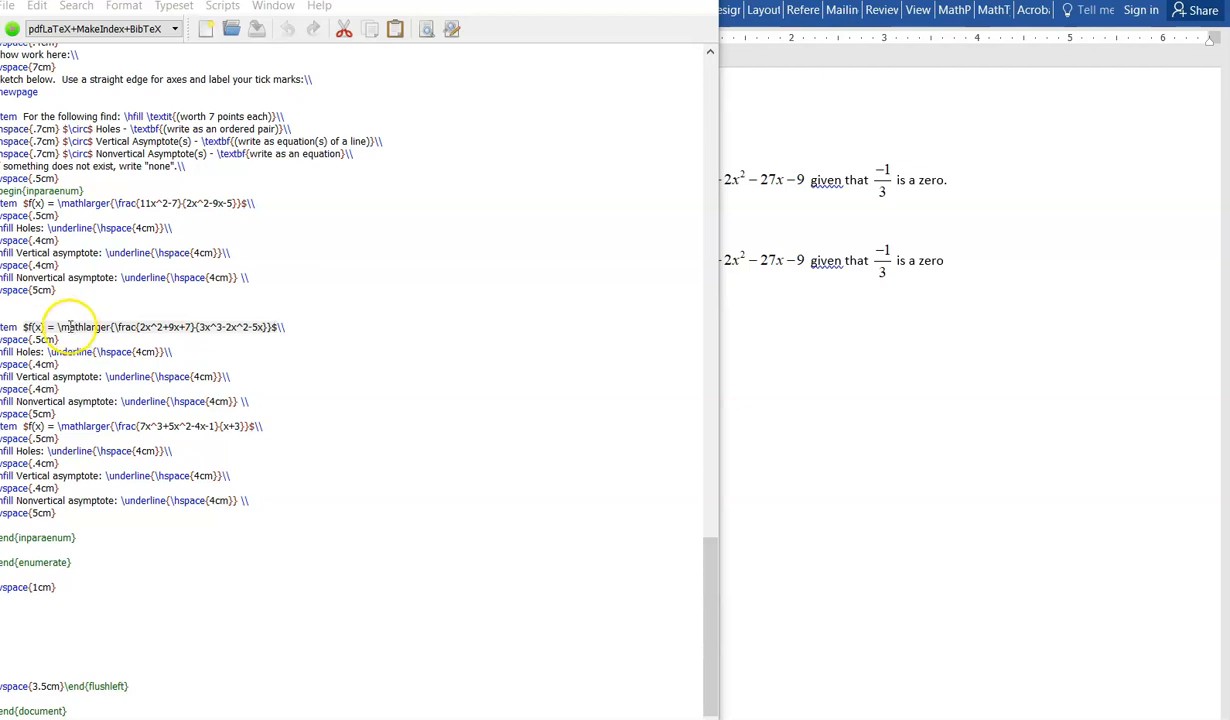
pyautogui.click(910, 279)
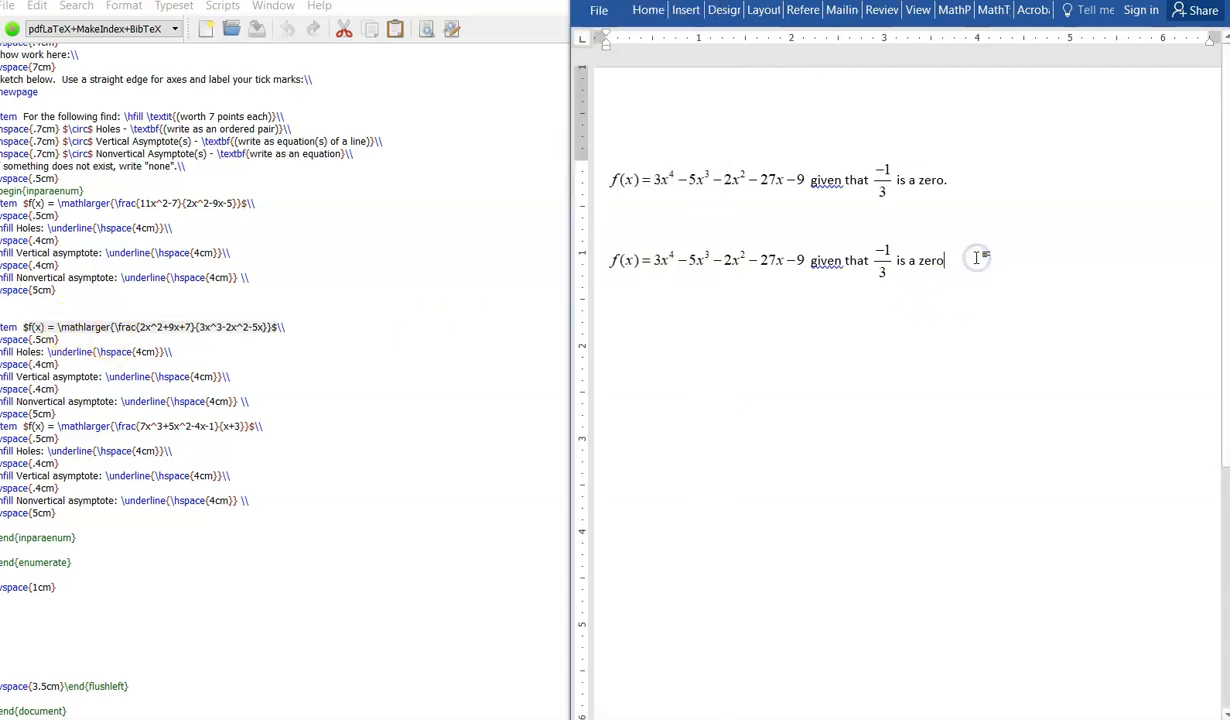
pyautogui.write('$f(x) = \\mathlarger{\\frac{2x^2+9x+7}{3x^3-2x^2-5x}}$')
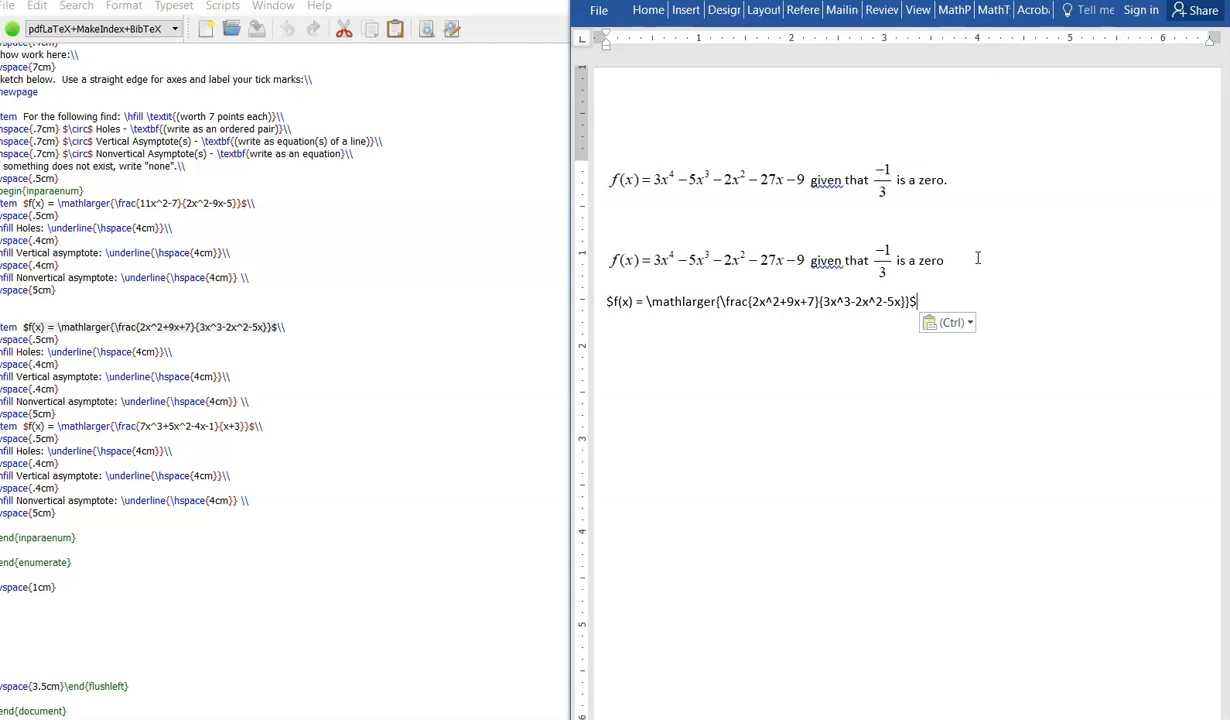
# Step: Convert the pasted rational function code into an equation, then undo the conversion
pyautogui.hotkey('alt', '\\')
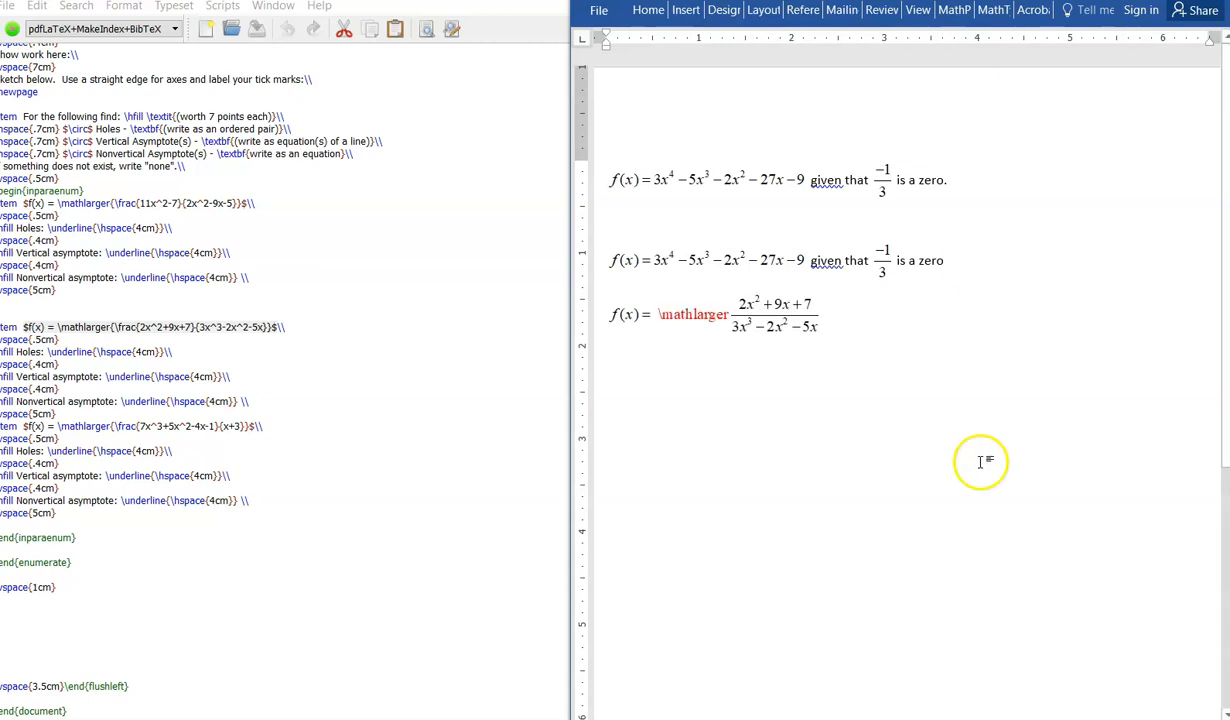
pyautogui.click(695, 313)
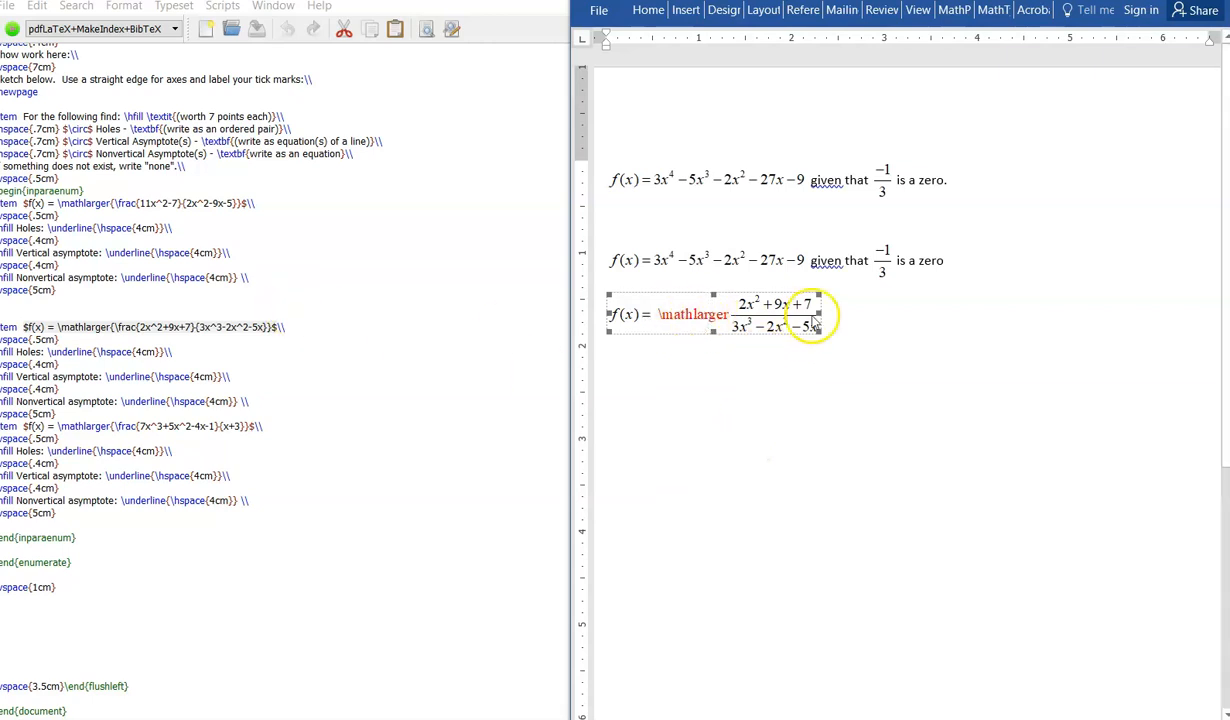
pyautogui.click(877, 305)
pyautogui.hotkey('ctrl', 'z')
# Step: Delete the \mathlarger command from the pasted rational function code
pyautogui.click(736, 302)
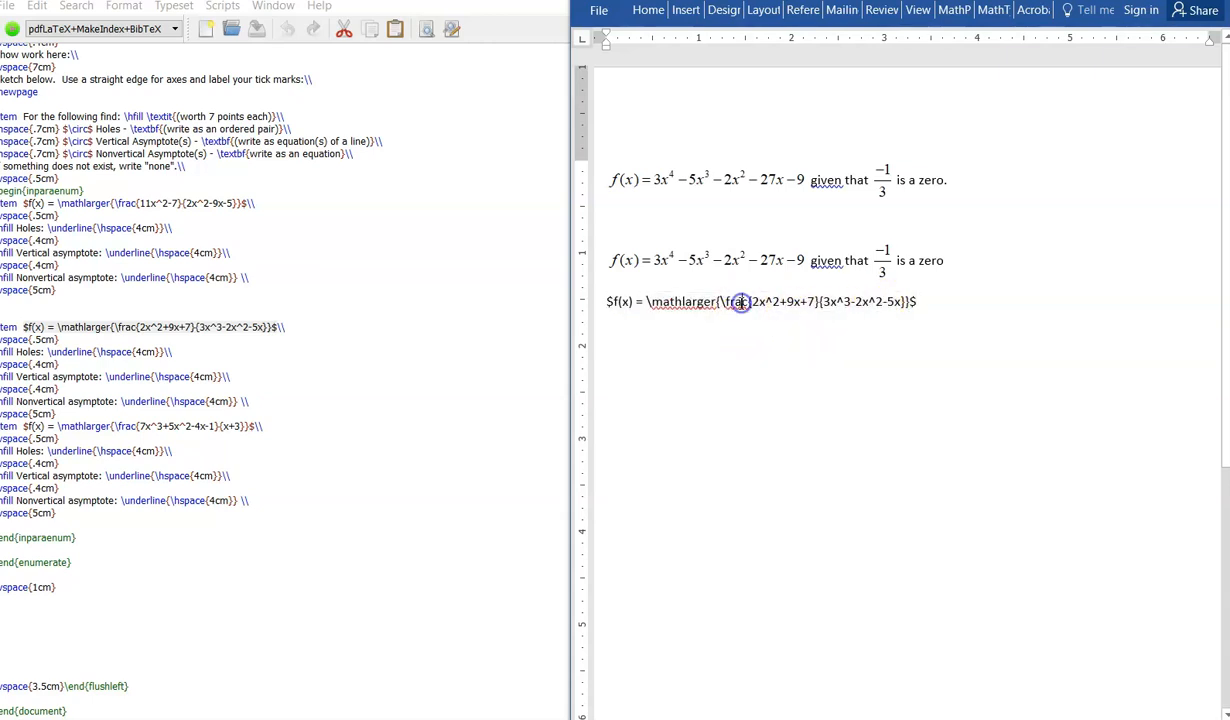
pyautogui.moveTo(716, 301); pyautogui.dragTo(640, 301)
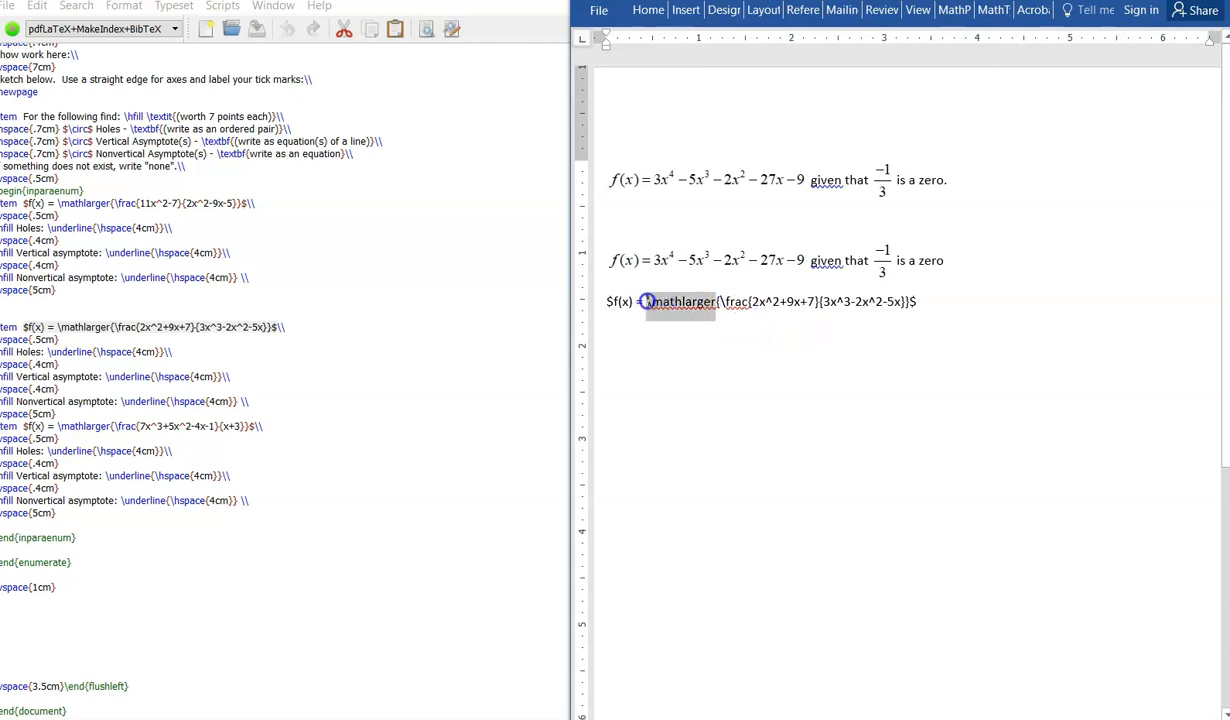
pyautogui.press('Delete')
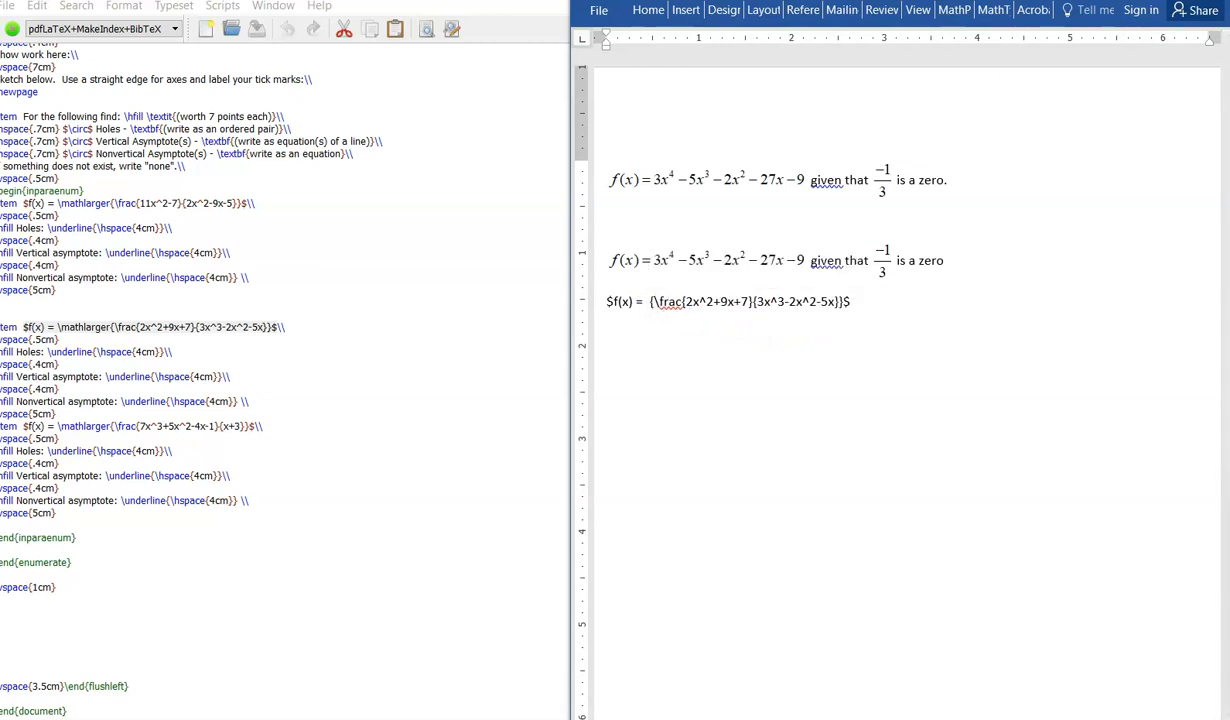
# Step: Select the rational function line and convert its TeX code into a typeset fraction equation
pyautogui.moveTo(851, 302); pyautogui.dragTo(612, 306)
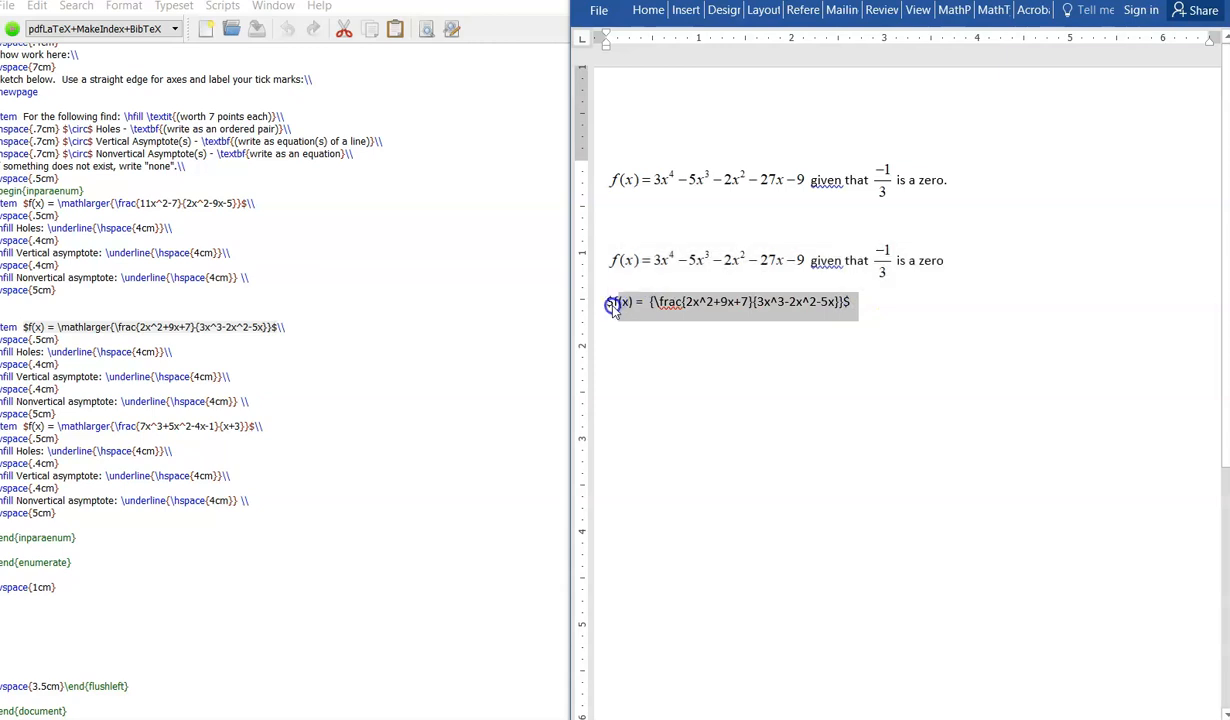
pyautogui.hotkey('alt', '\\')
pyautogui.click(721, 328)
pyautogui.click(785, 320)
pyautogui.click(705, 317)
pyautogui.moveTo(740, 332); pyautogui.dragTo(826, 356)
pyautogui.click(868, 368)
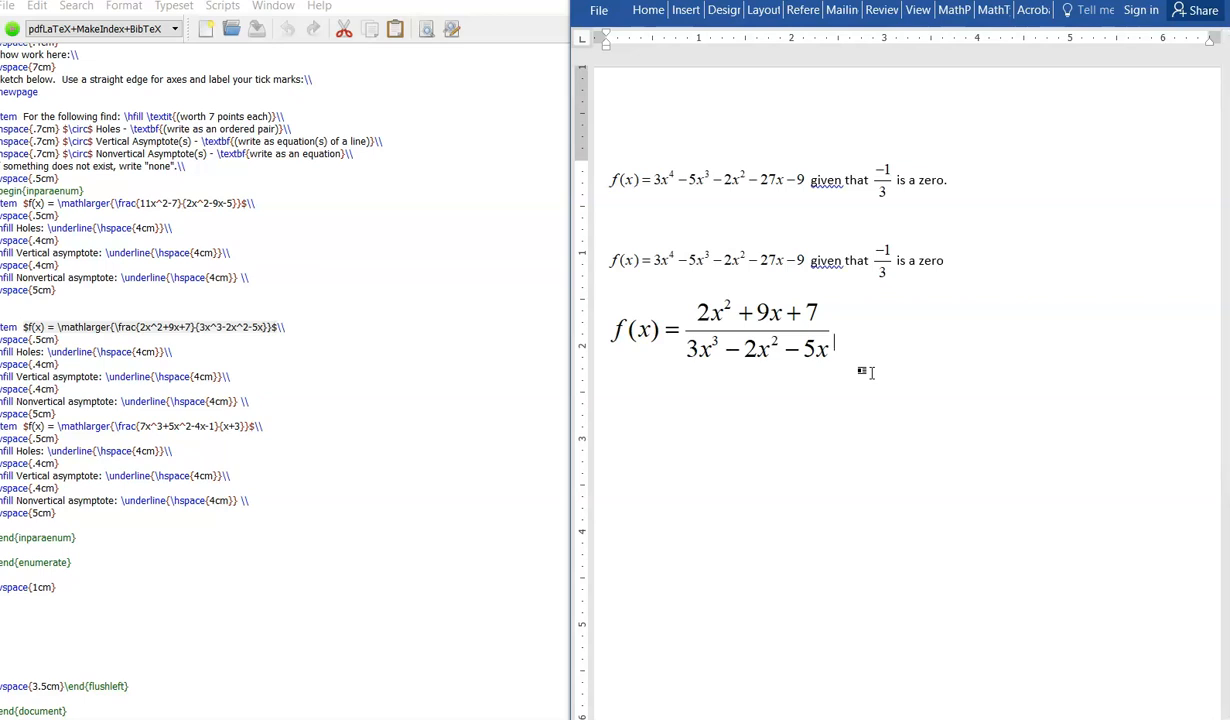
# Step: Insert a blank line above the rational function equation and delete the stray \hspace{0.3cm} text
pyautogui.click(627, 268)
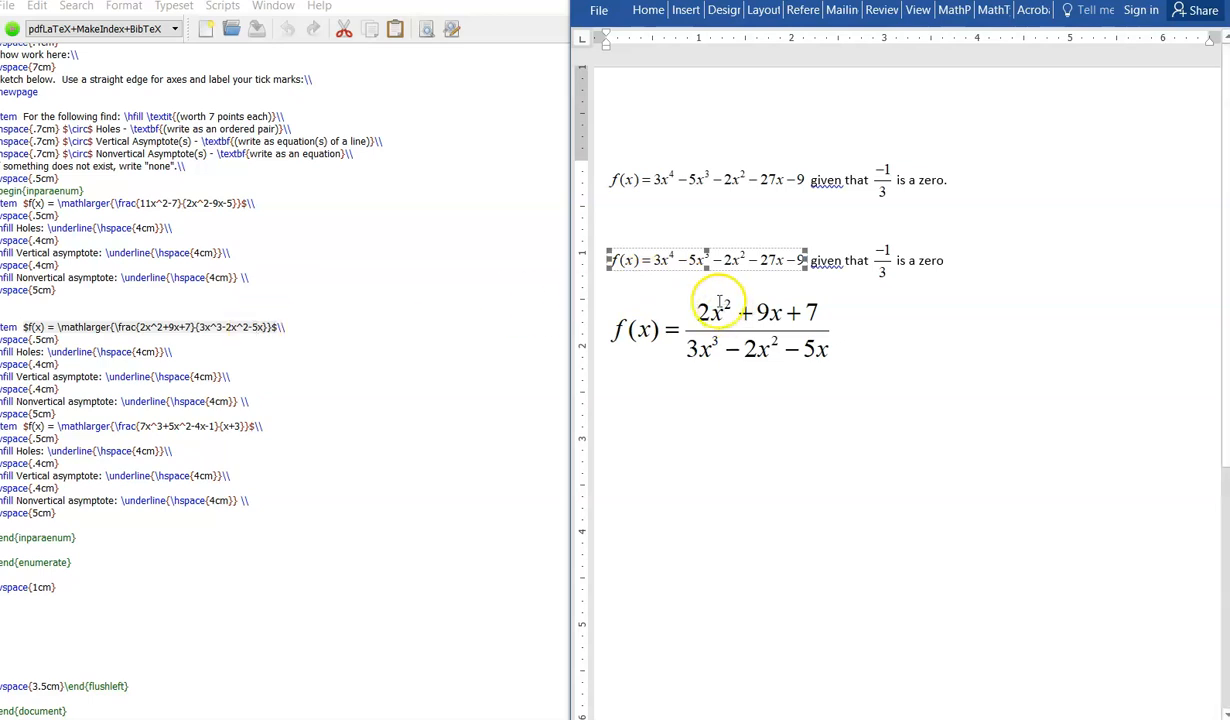
pyautogui.click(995, 248)
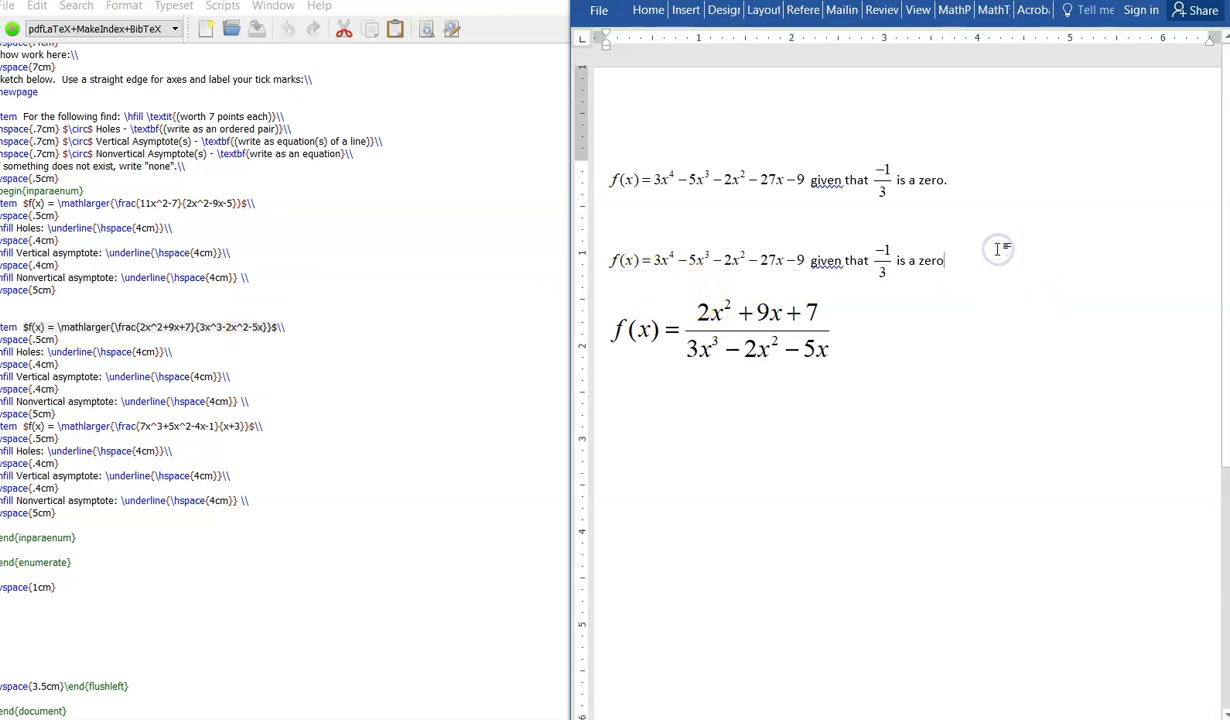
pyautogui.press('Return')
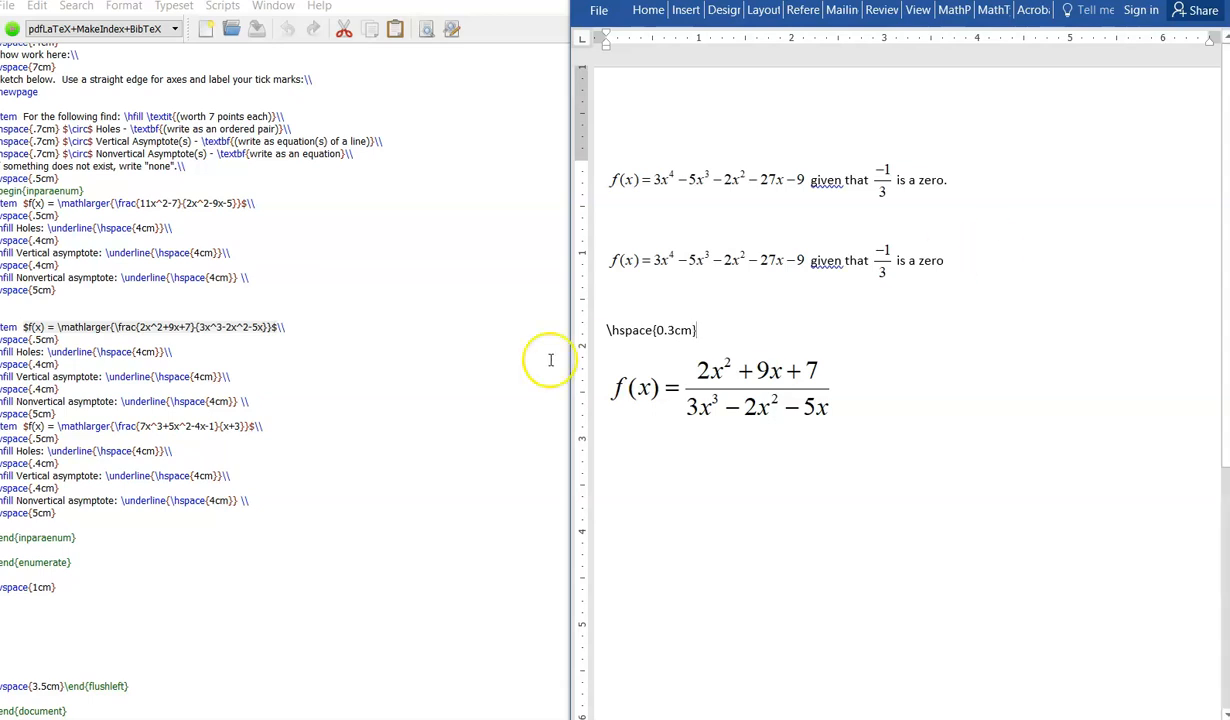
pyautogui.click(628, 331)
pyautogui.click(707, 331)
pyautogui.moveTo(707, 331); pyautogui.dragTo(609, 302)
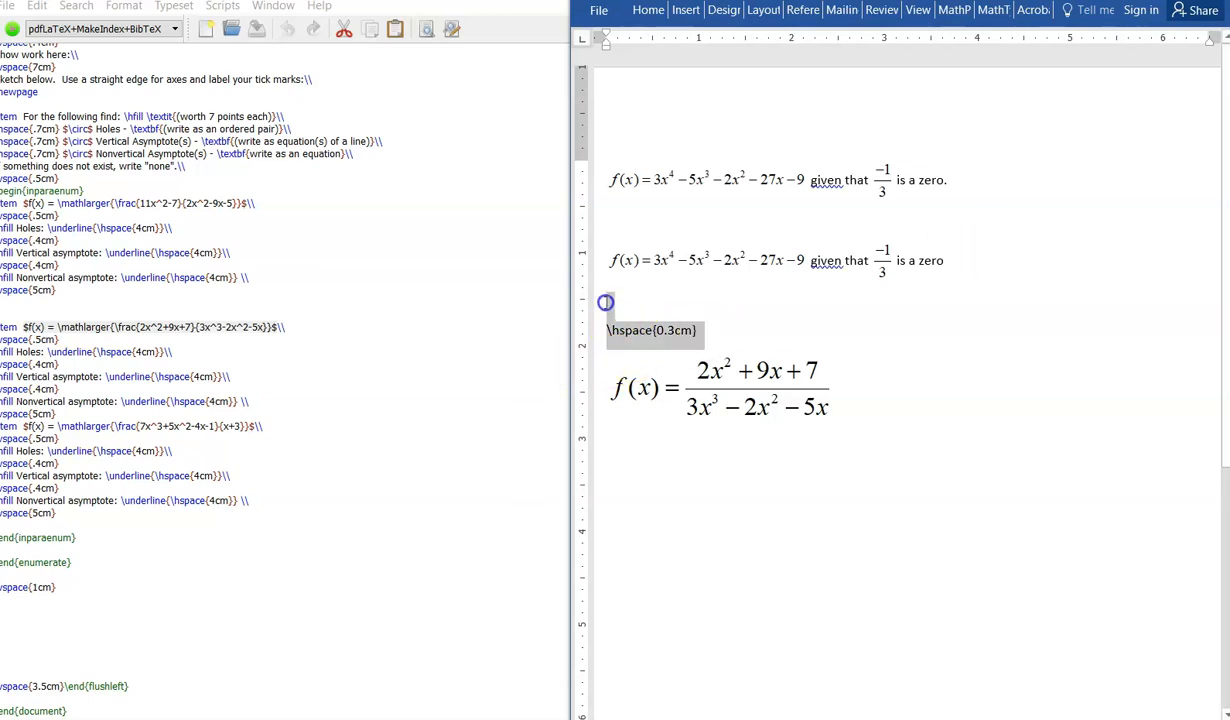
pyautogui.press('BackSpace')
pyautogui.press('Return')
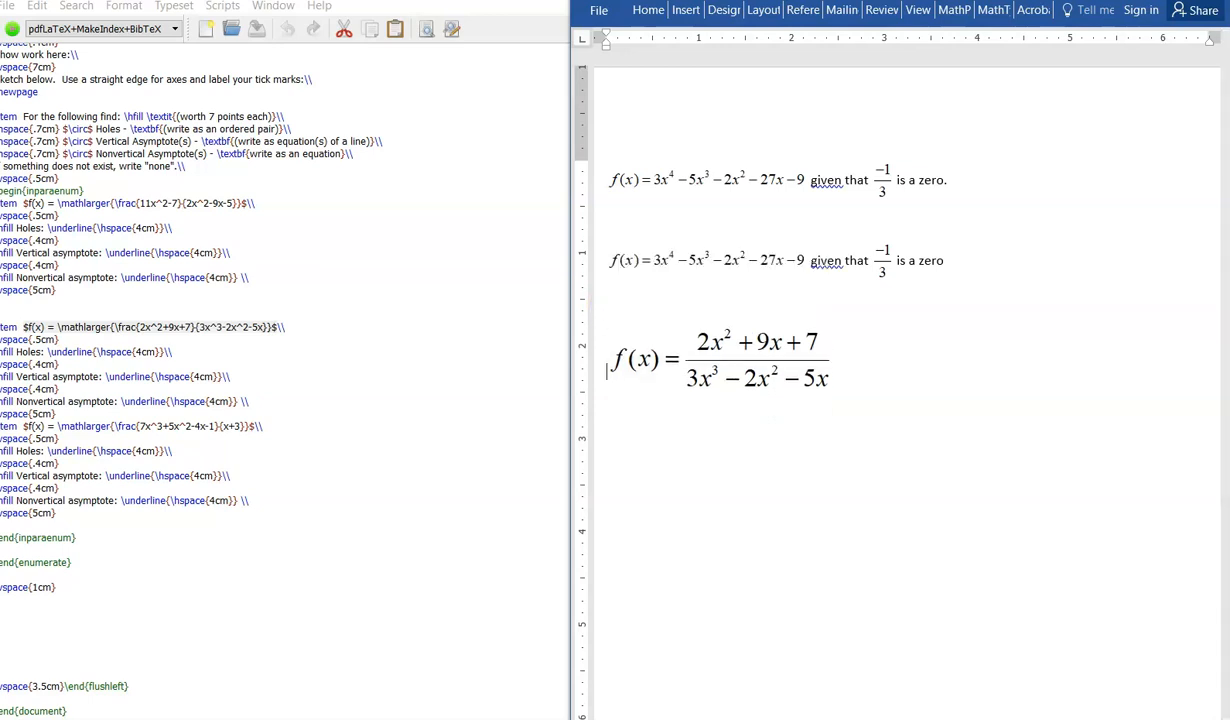
# Step: Copy the following block of problem source code from TeXworks and paste it below the rational function equation
pyautogui.moveTo(275, 508); pyautogui.dragTo(5, 203)
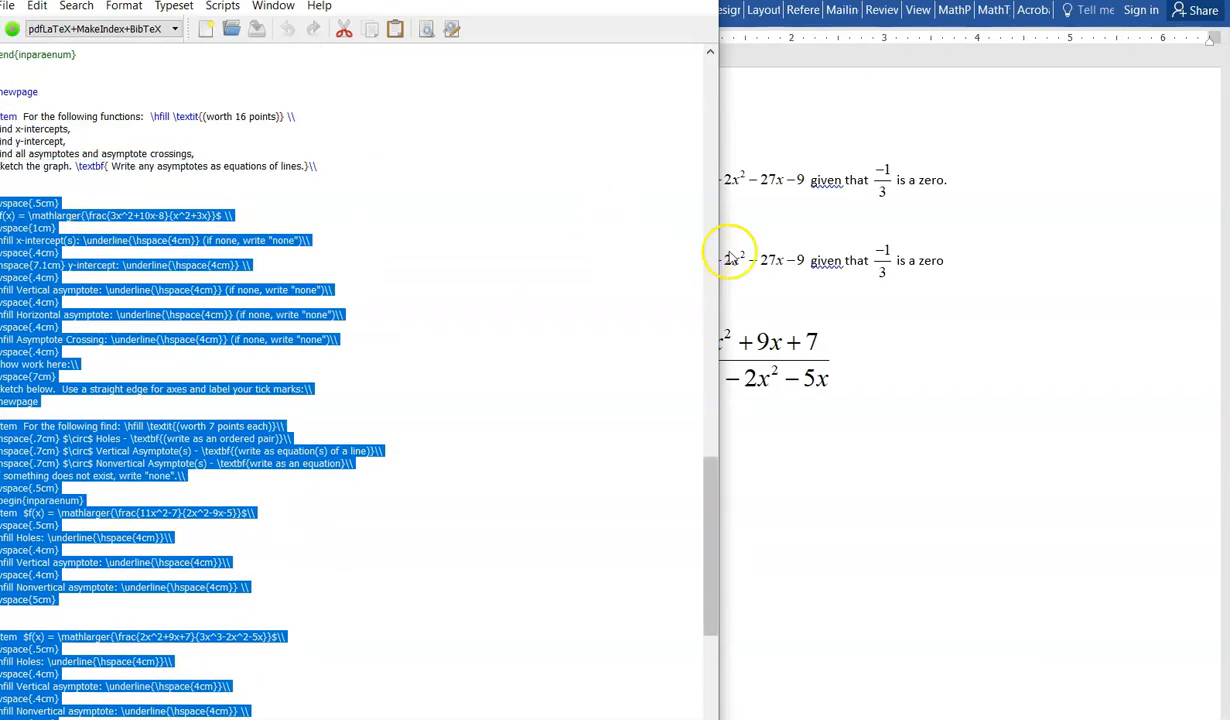
pyautogui.click(865, 335)
pyautogui.click(864, 351)
pyautogui.press('Return')
pyautogui.press('Return')
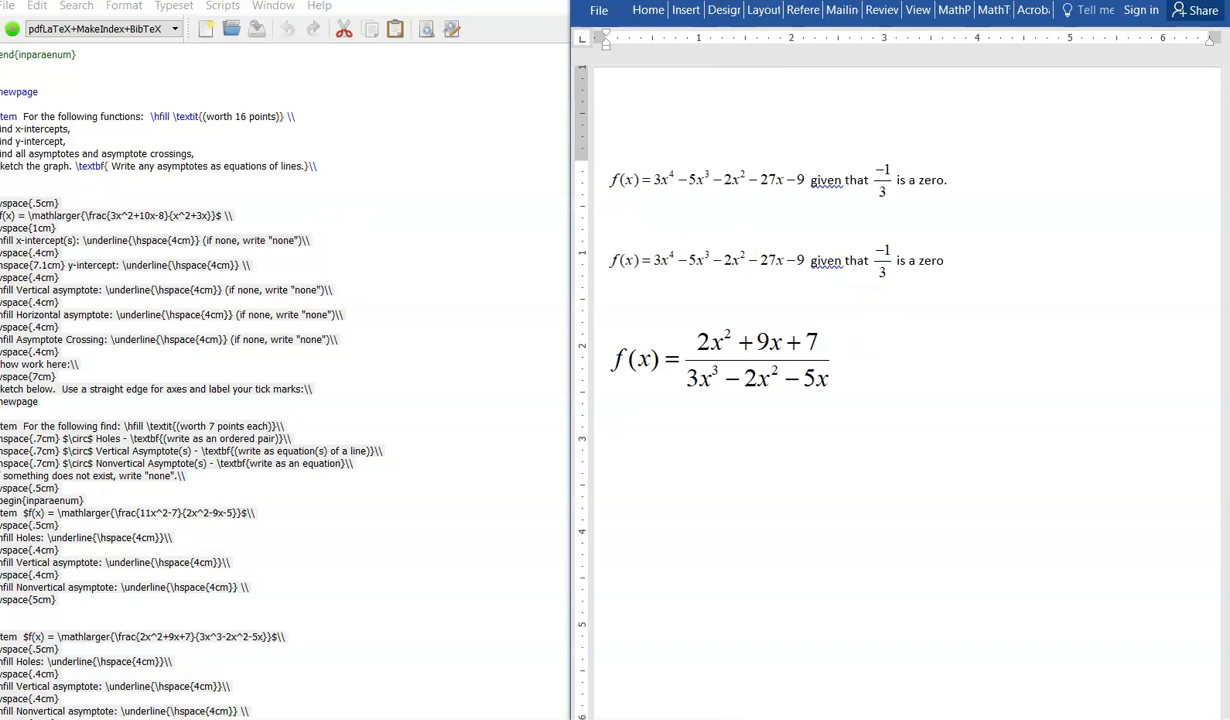
pyautogui.hotkey('ctrl', 'v')
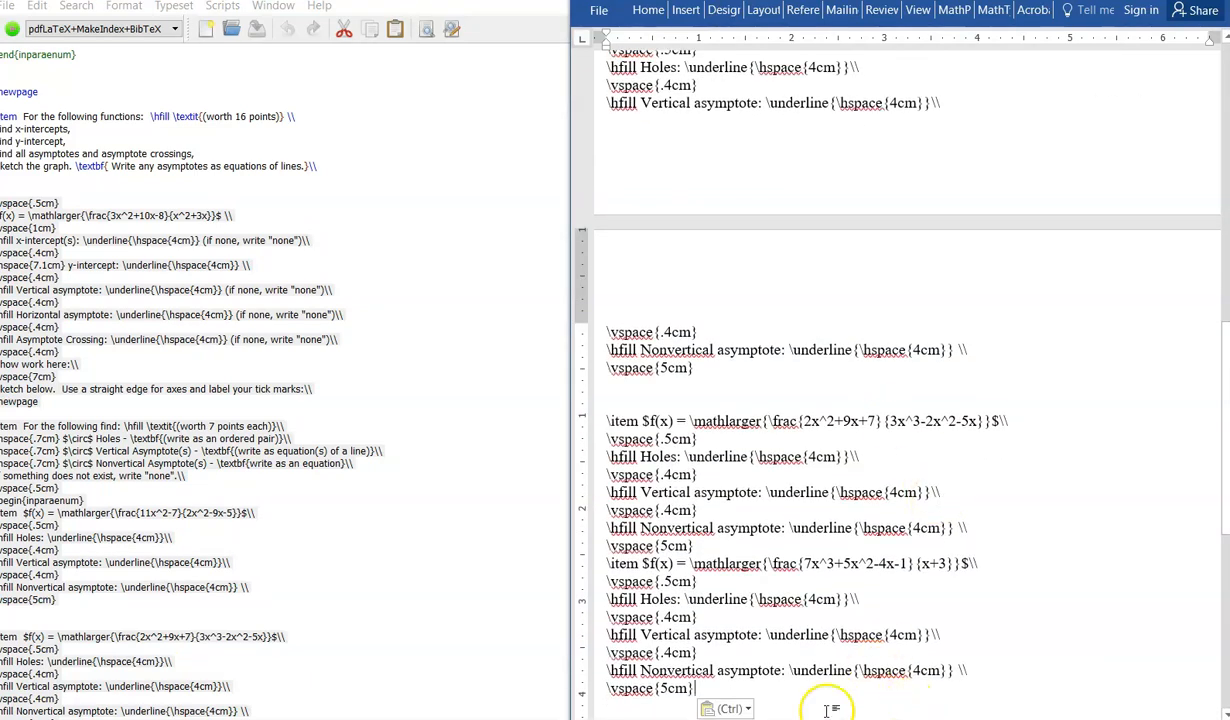
# Step: Select the whole pasted block and convert its TeX expressions into equations
pyautogui.moveTo(745, 635); pyautogui.dragTo(613, 173)
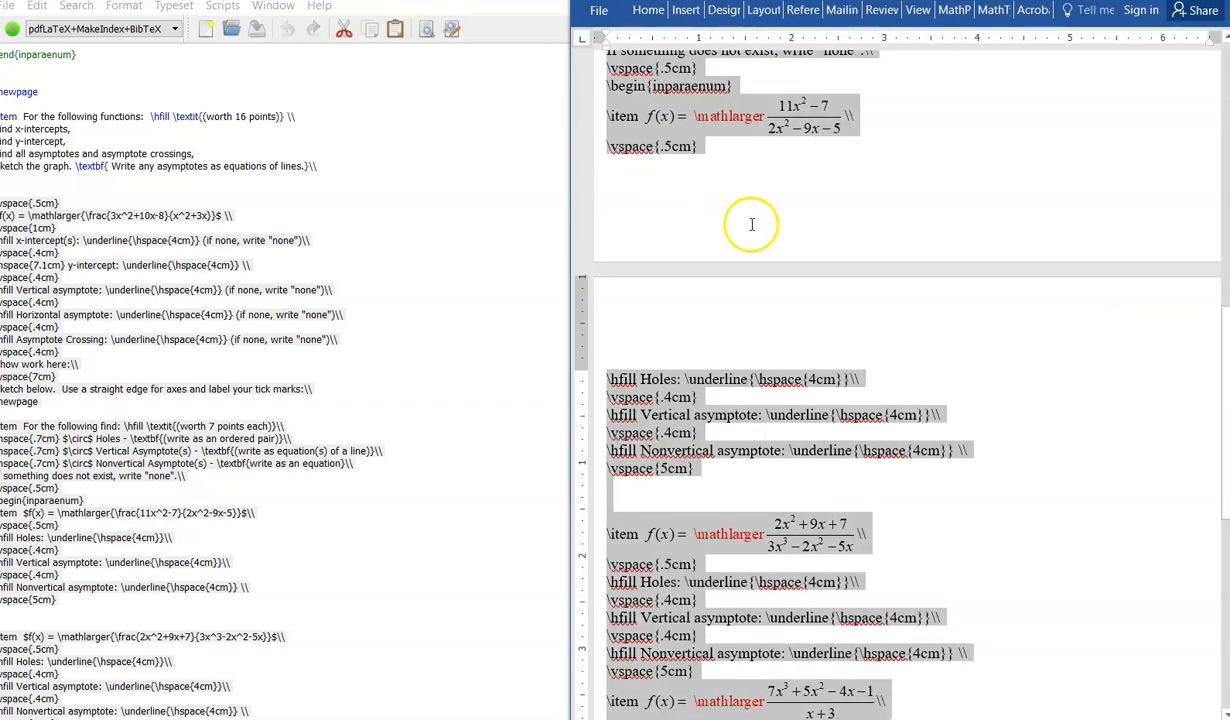
pyautogui.scroll(13, 752, 225)
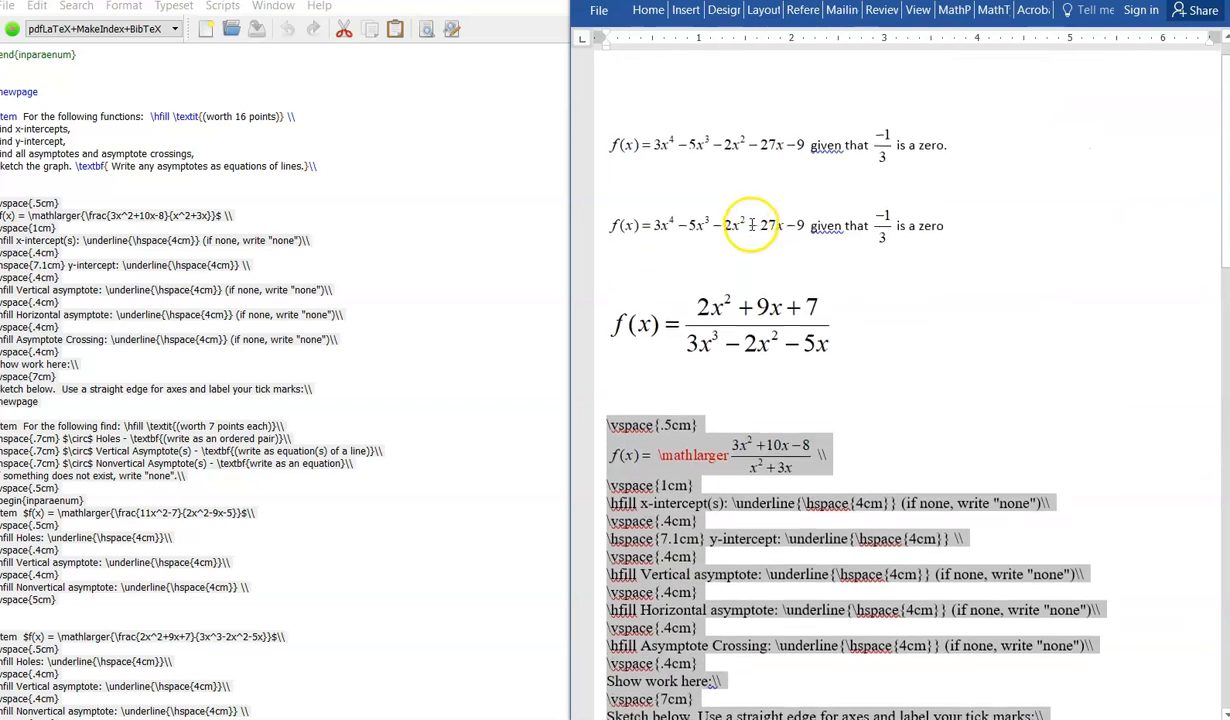
pyautogui.scroll(-2, 752, 225)
# Step: Review the converted block and the earlier equations throughout the document
pyautogui.click(850, 350)
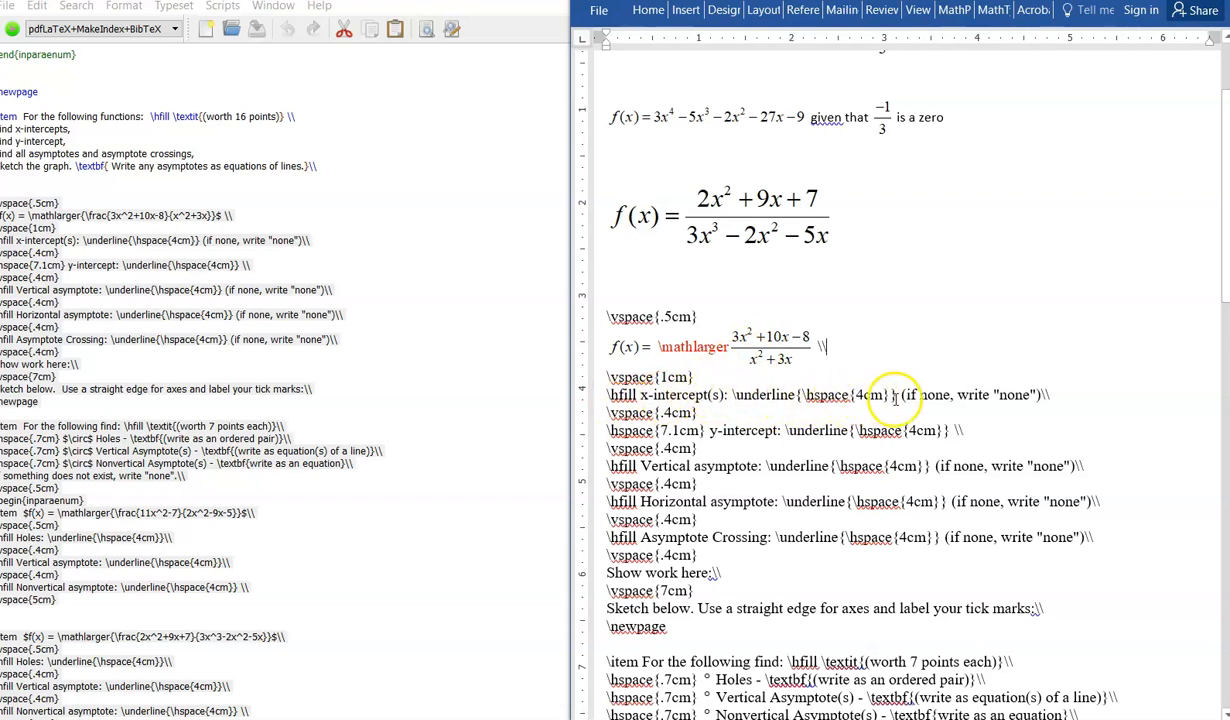
pyautogui.scroll(-1, 760, 484)
pyautogui.moveTo(642, 395); pyautogui.dragTo(740, 396)
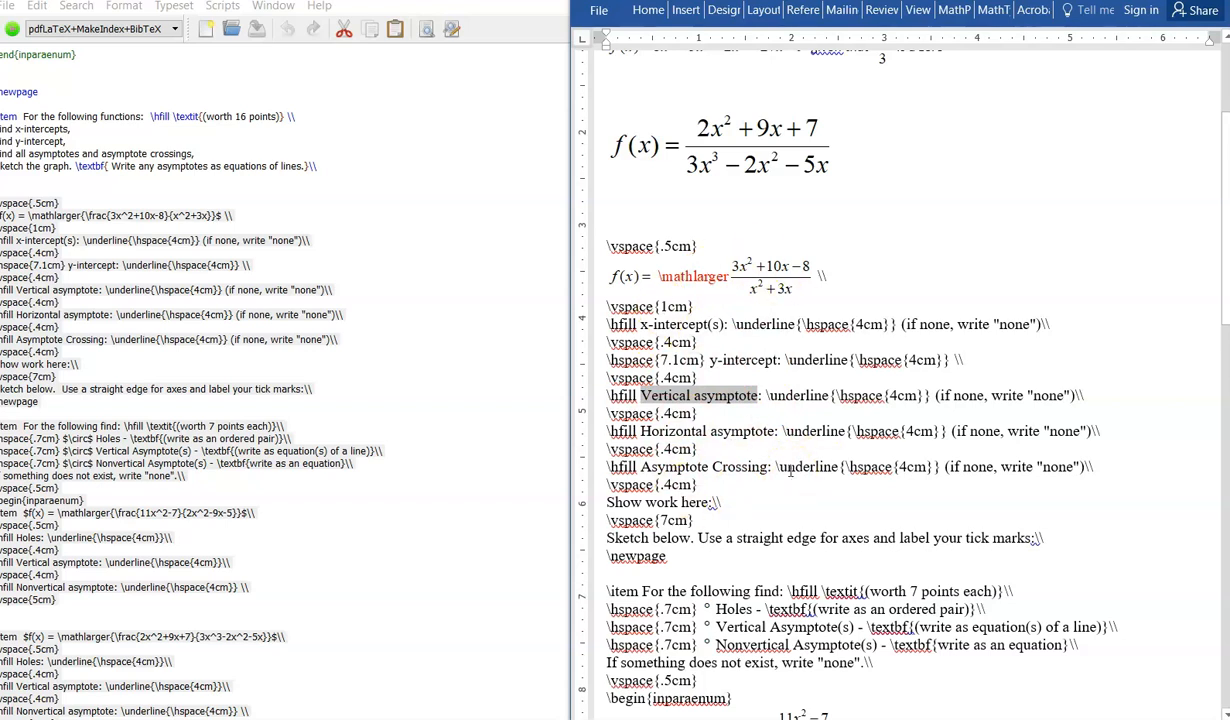
pyautogui.click(873, 266)
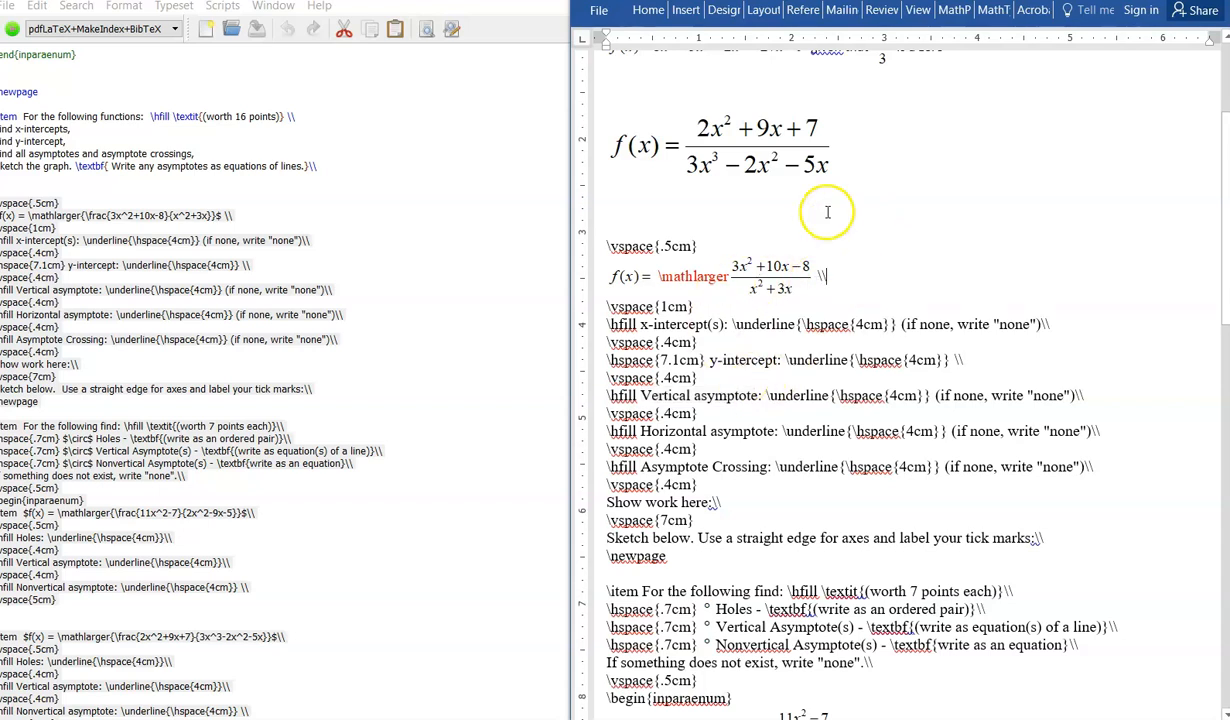
pyautogui.scroll(3, 828, 212)
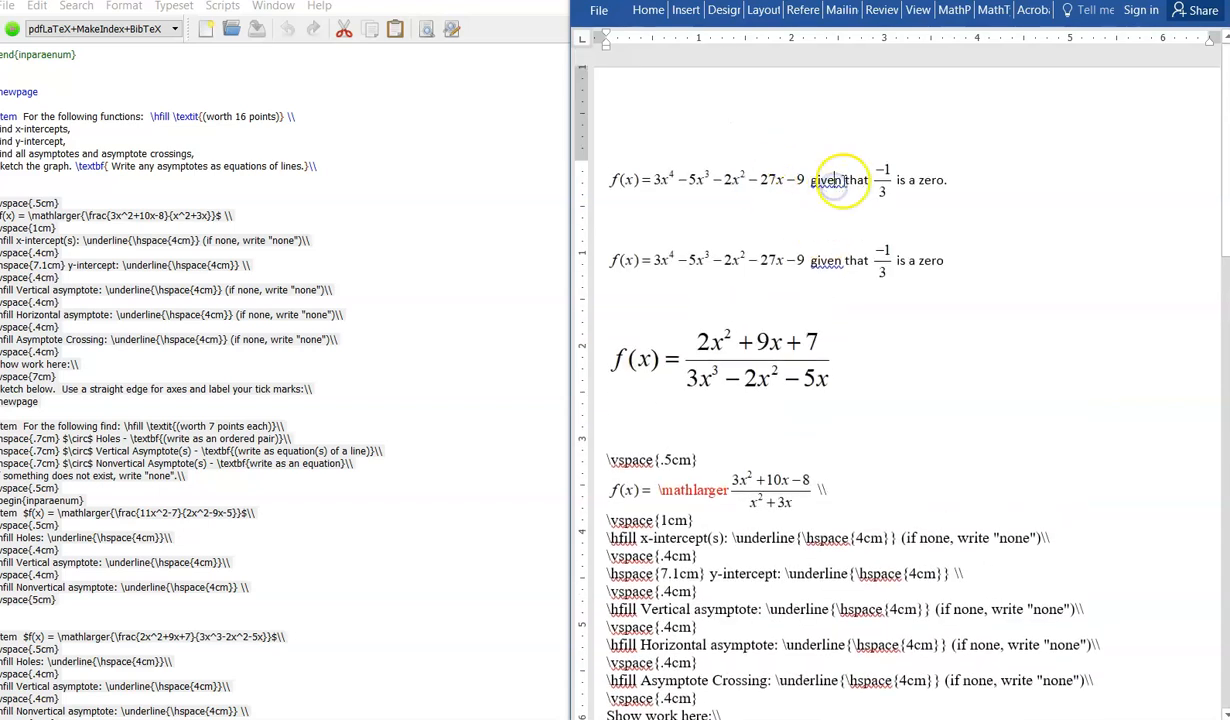
pyautogui.click(702, 200)
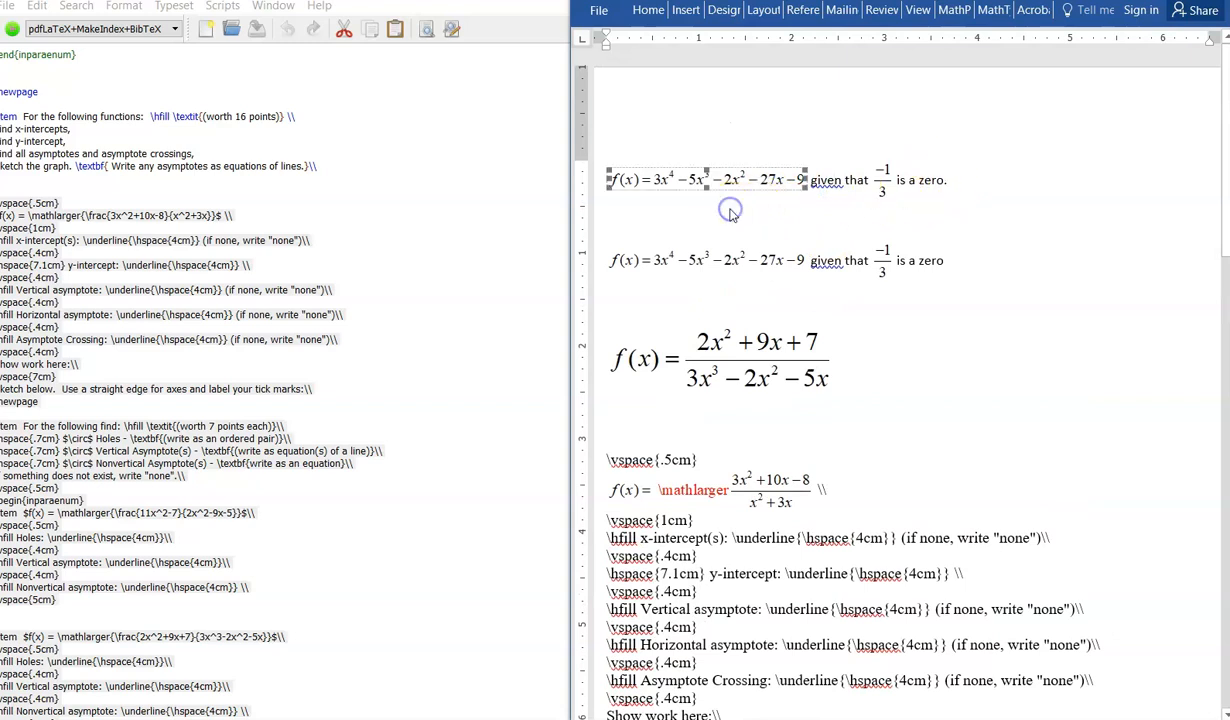
pyautogui.click(689, 221)
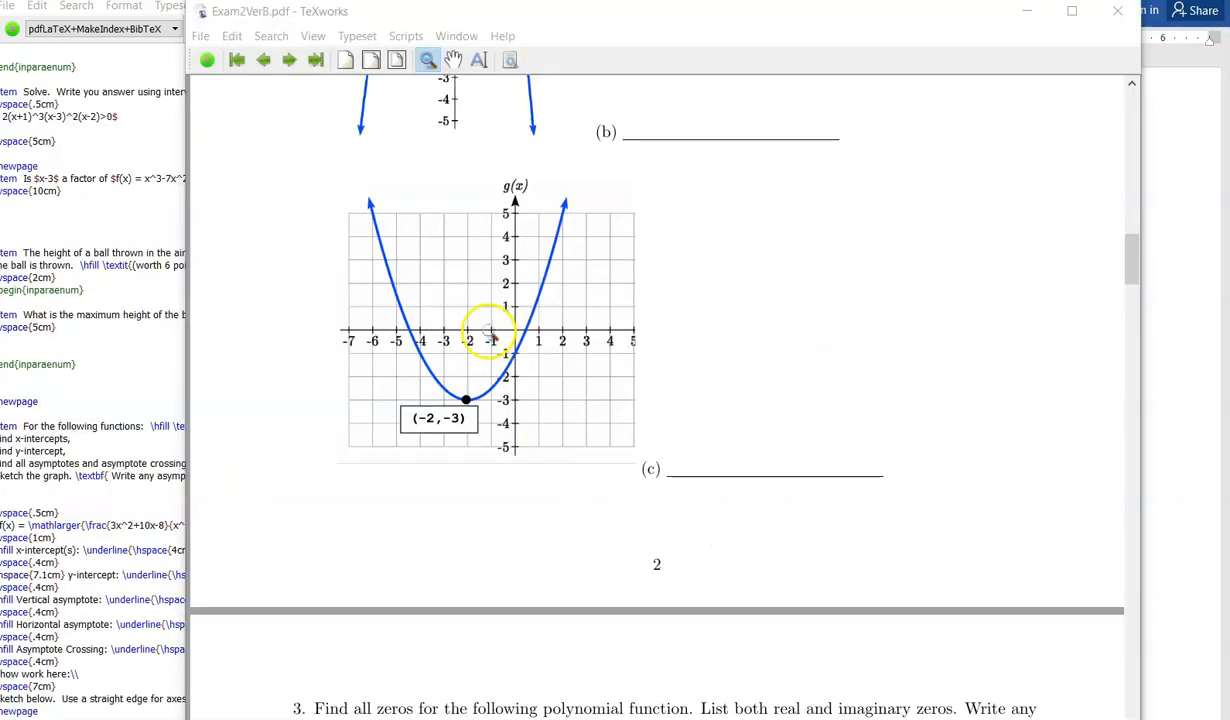
# Step: Locate the g(x) parabola graph in the compiled PDF preview
pyautogui.scroll(1, 490, 333)
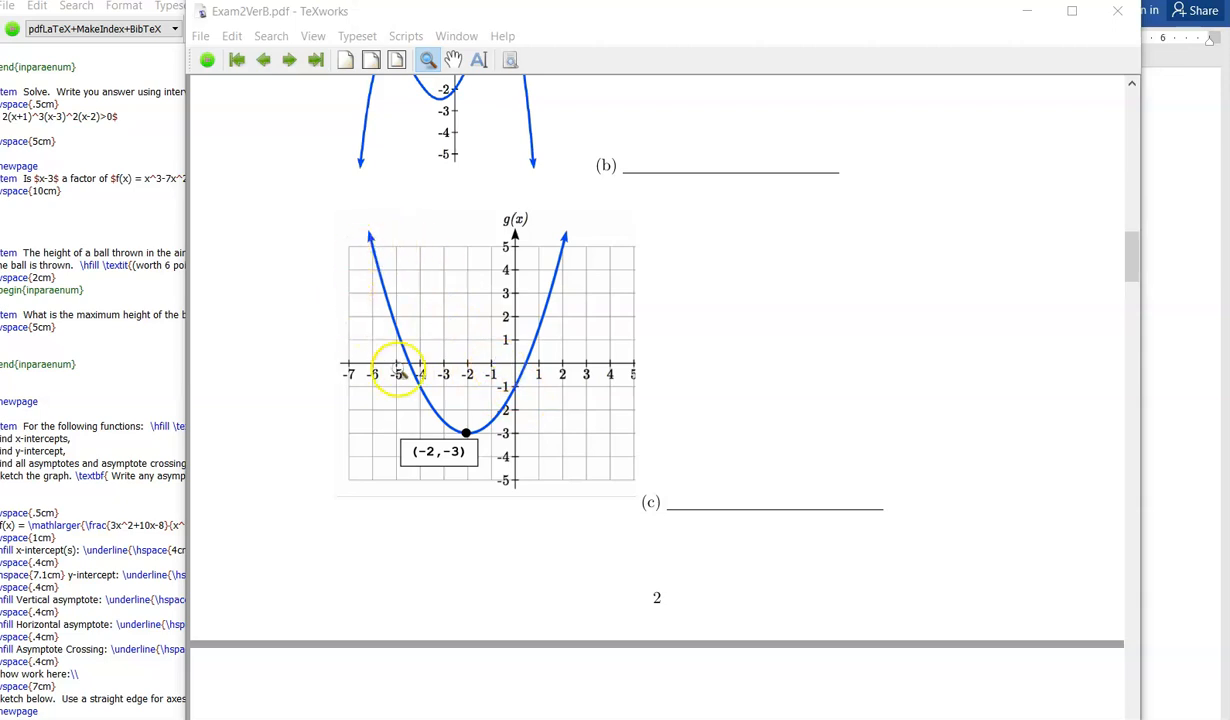
pyautogui.moveTo(393, 321); pyautogui.dragTo(437, 324)
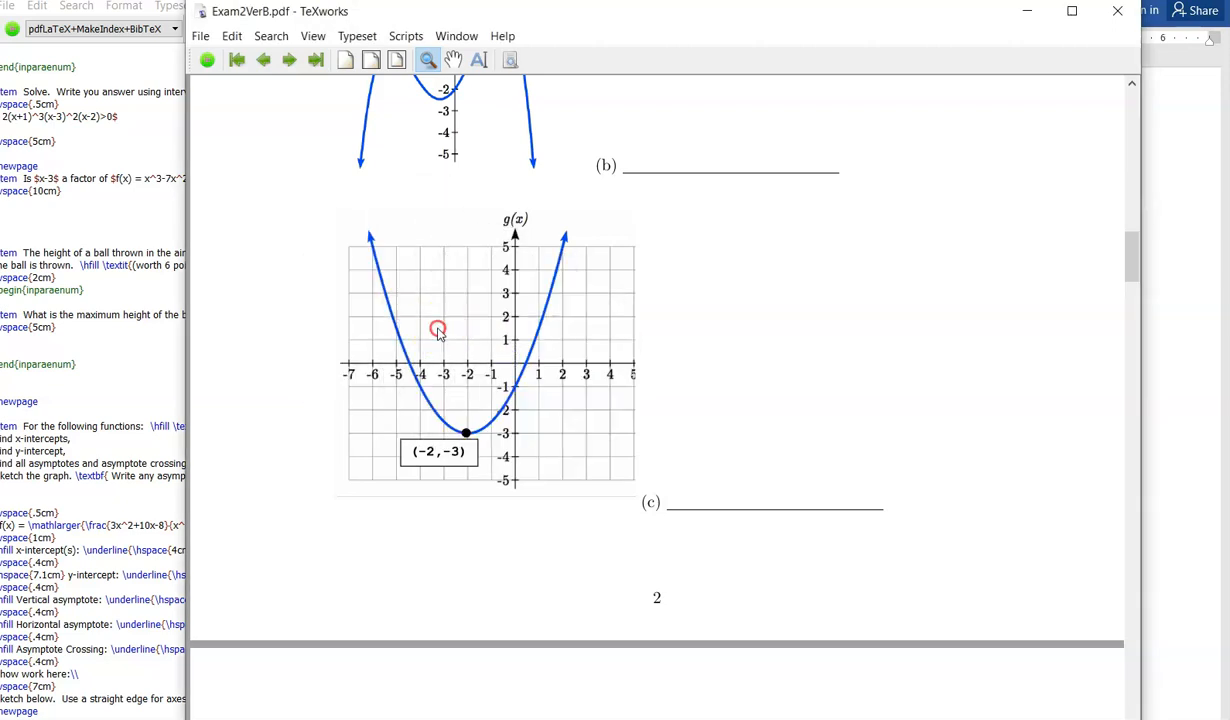
pyautogui.rightClick(437, 330)
pyautogui.rightClick(393, 314)
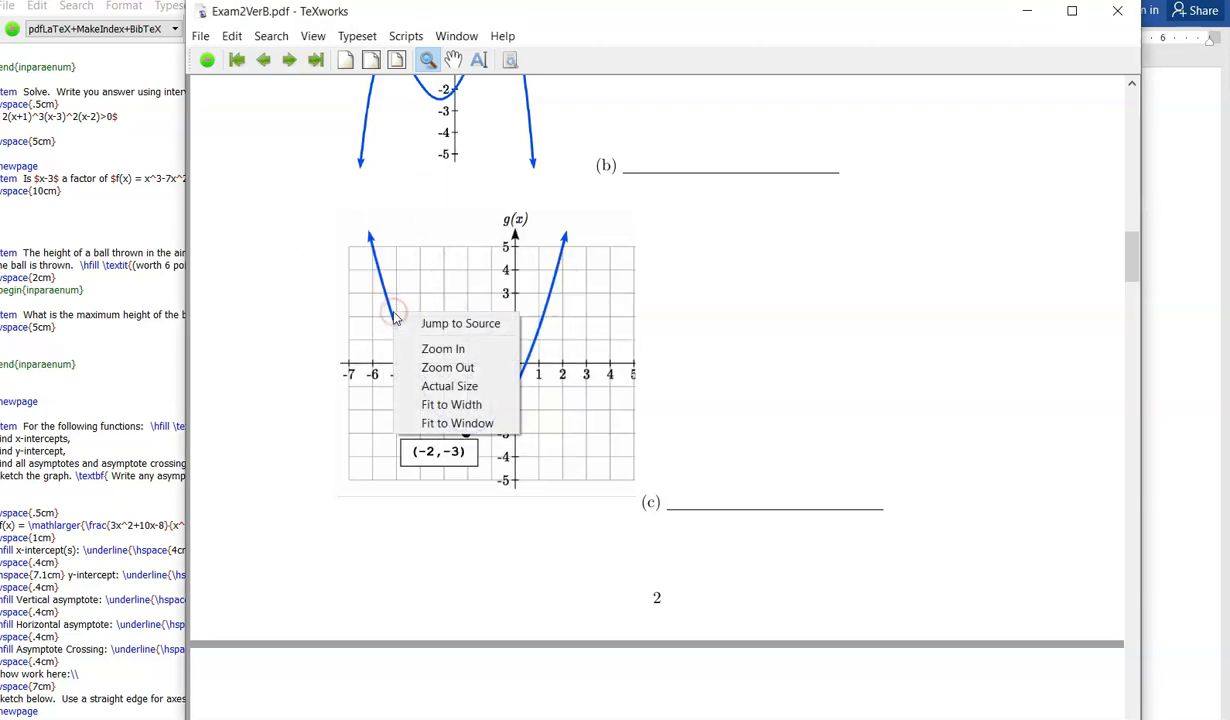
pyautogui.click(460, 262)
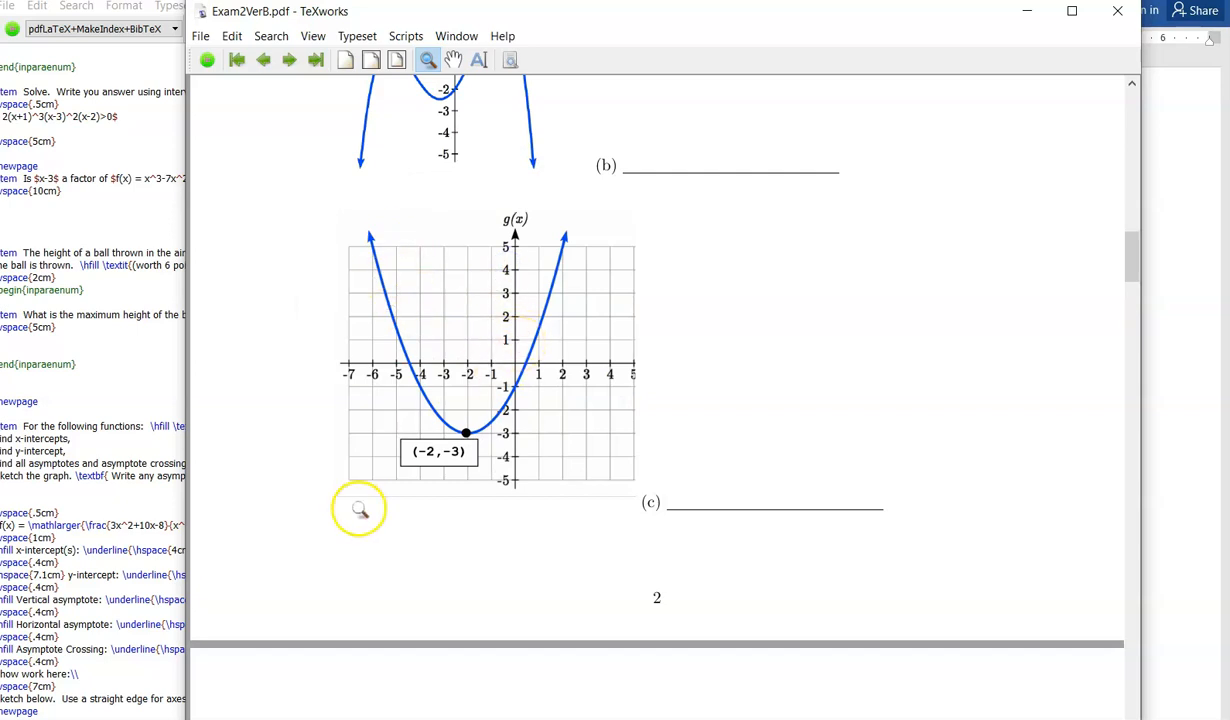
# Step: Open the Snipping Tool and capture the g(x) parabola graph from the PDF
pyautogui.press('super+s')
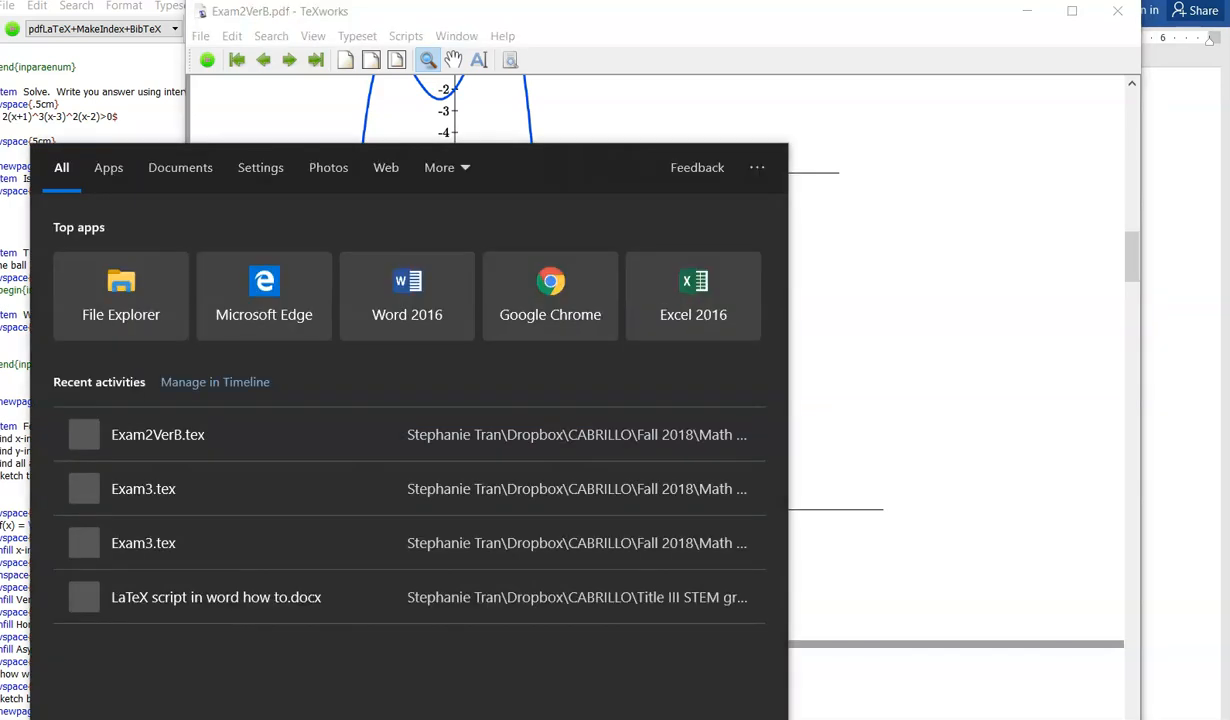
pyautogui.write('snip')
pyautogui.press('Return')
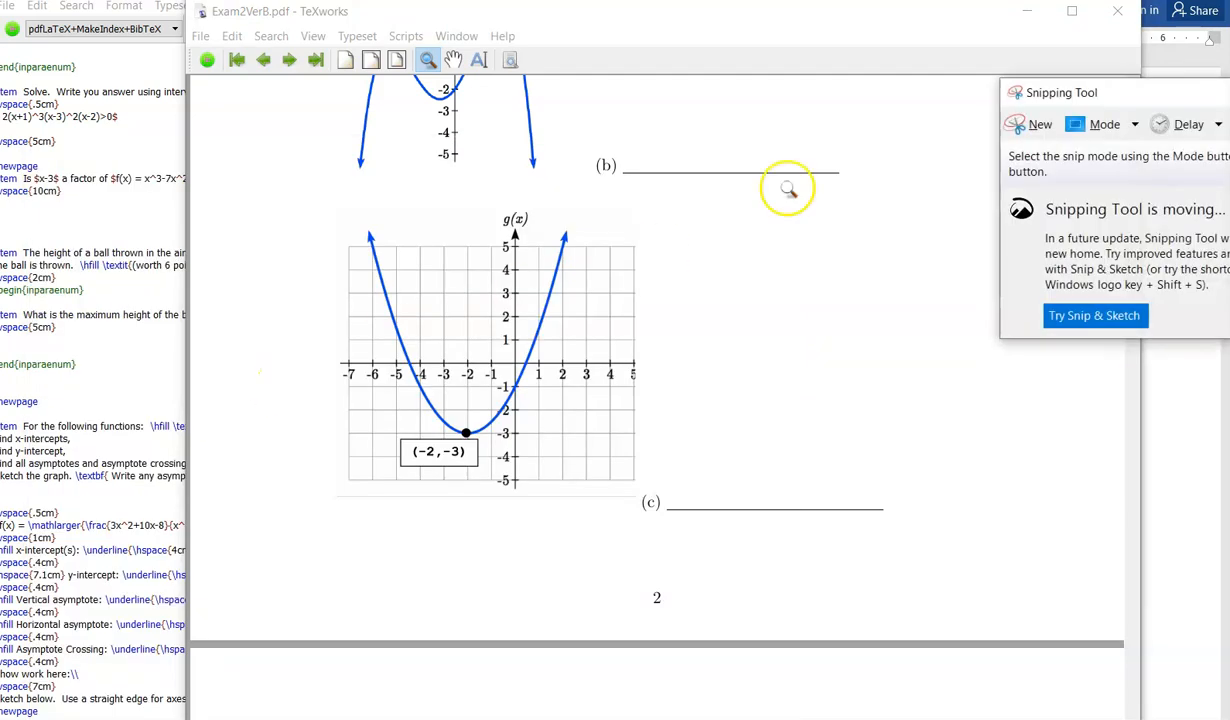
pyautogui.click(1032, 121)
pyautogui.moveTo(311, 207); pyautogui.dragTo(644, 494)
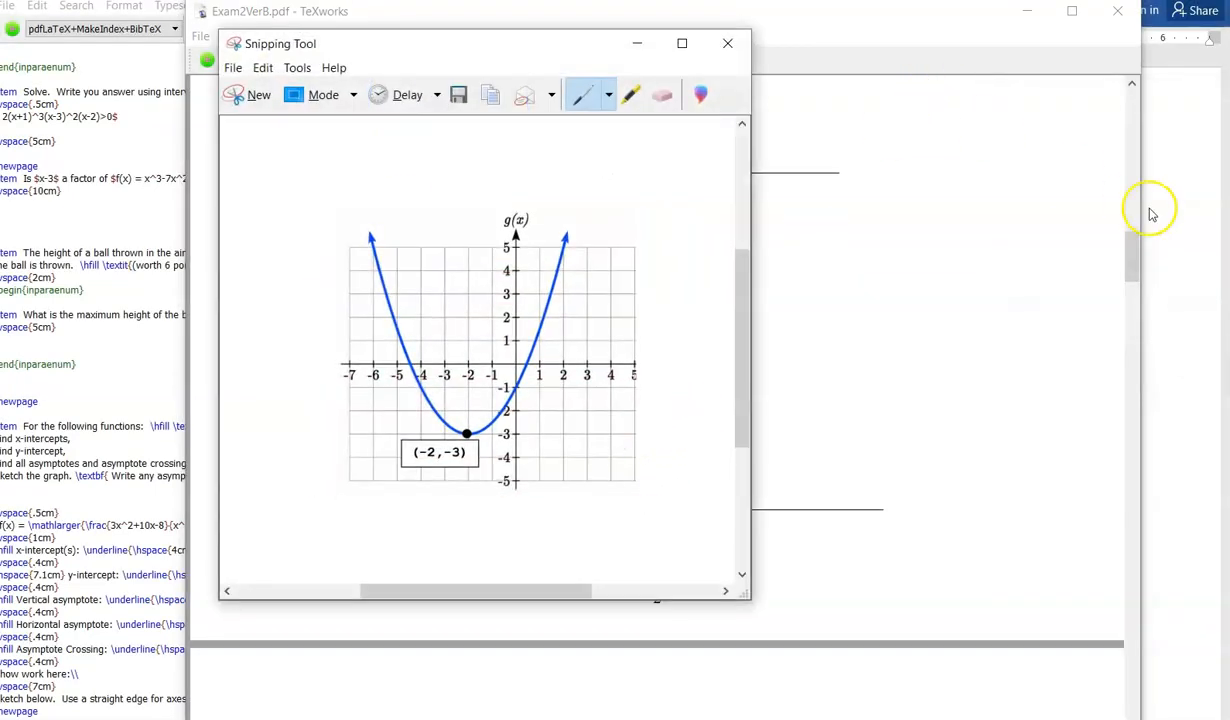
# Step: Paste the captured graph image into the Word document below the rational function equation
pyautogui.click(1150, 213)
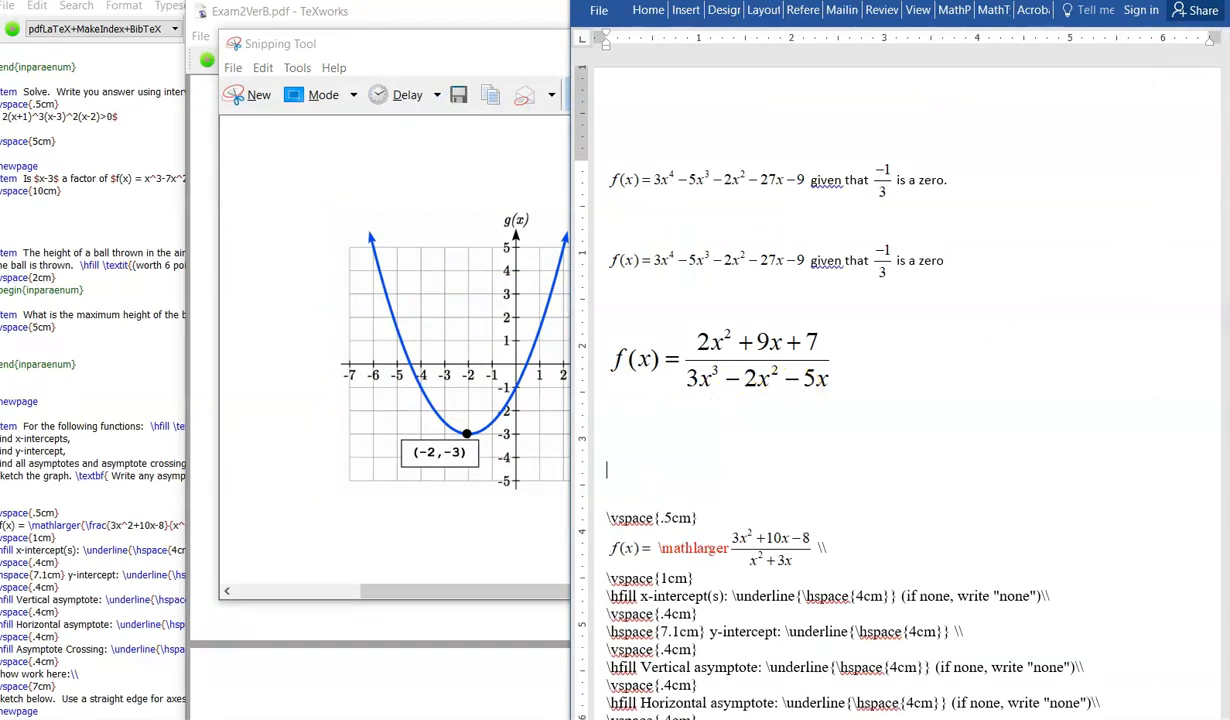
pyautogui.hotkey('ctrl', 'v')
pyautogui.click(800, 508)
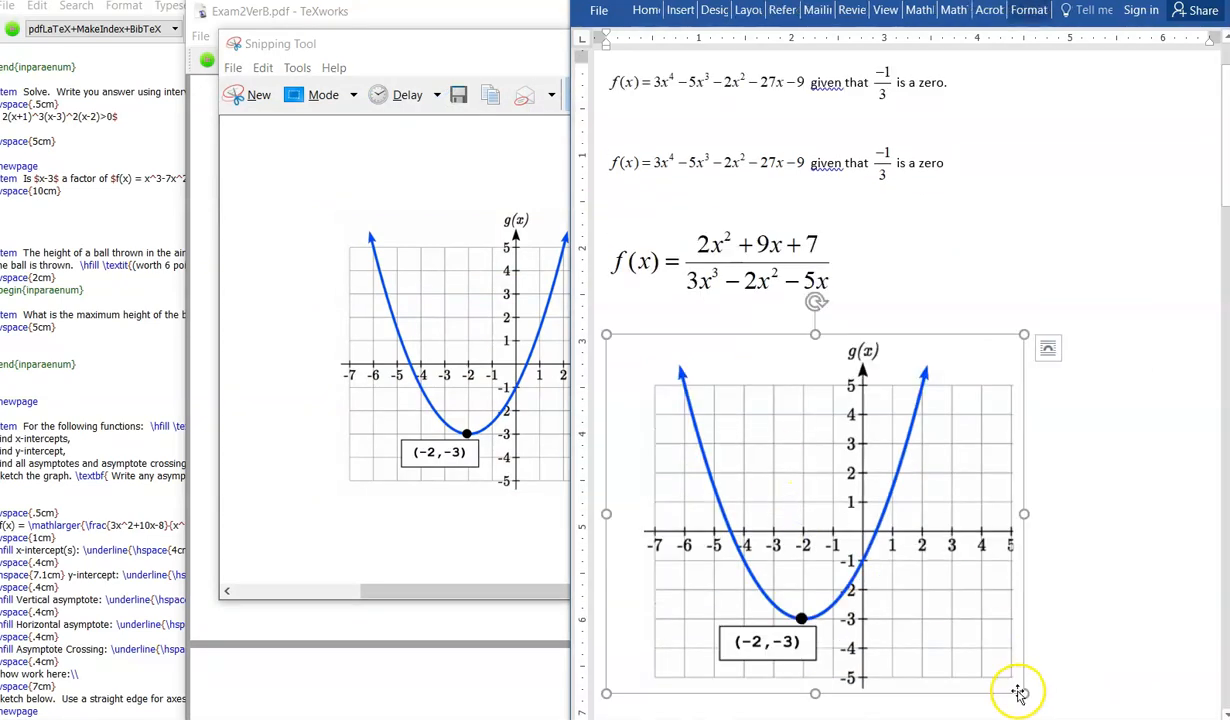
# Step: Shrink the pasted g(x) graph image to about two-thirds of its size and open its Format Picture pane
pyautogui.moveTo(1021, 691); pyautogui.dragTo(905, 590)
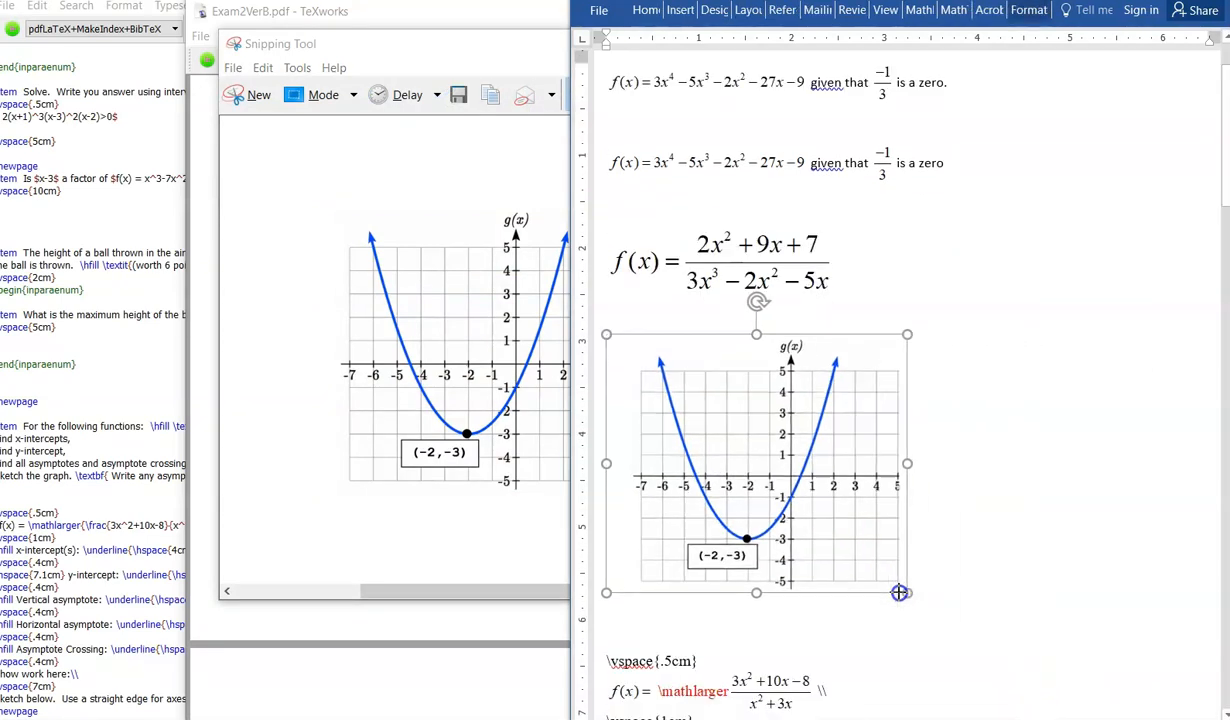
pyautogui.rightClick(863, 490)
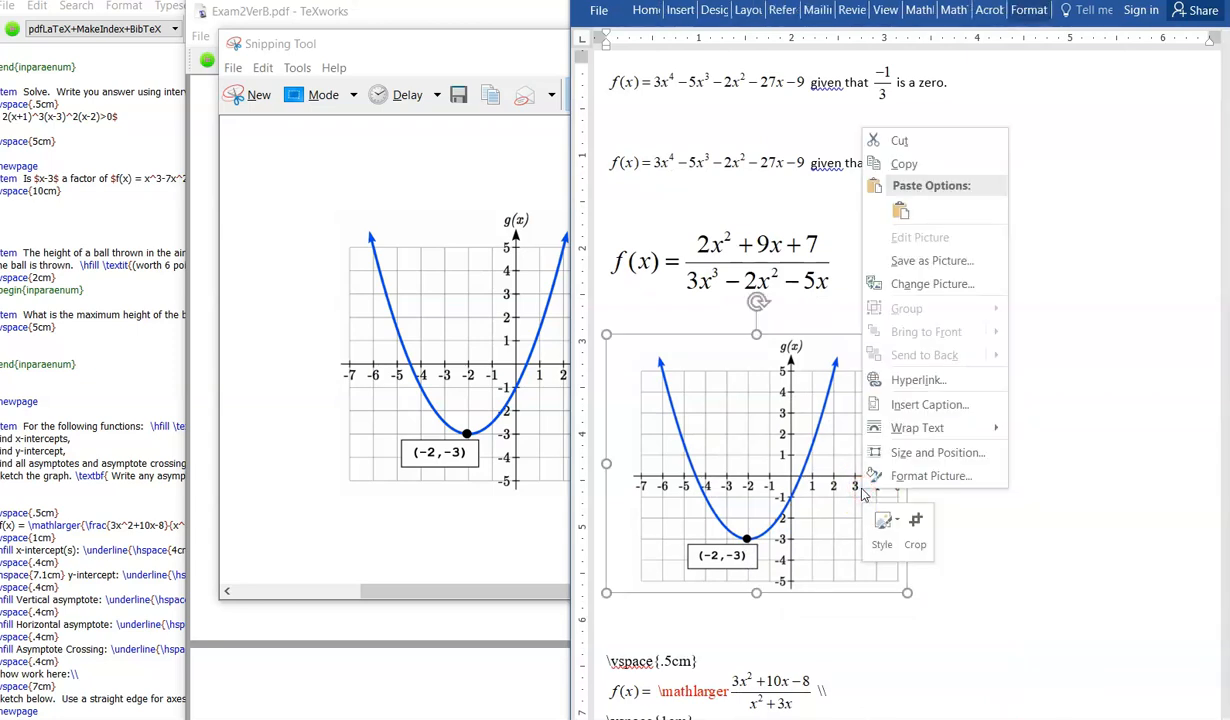
pyautogui.click(880, 475)
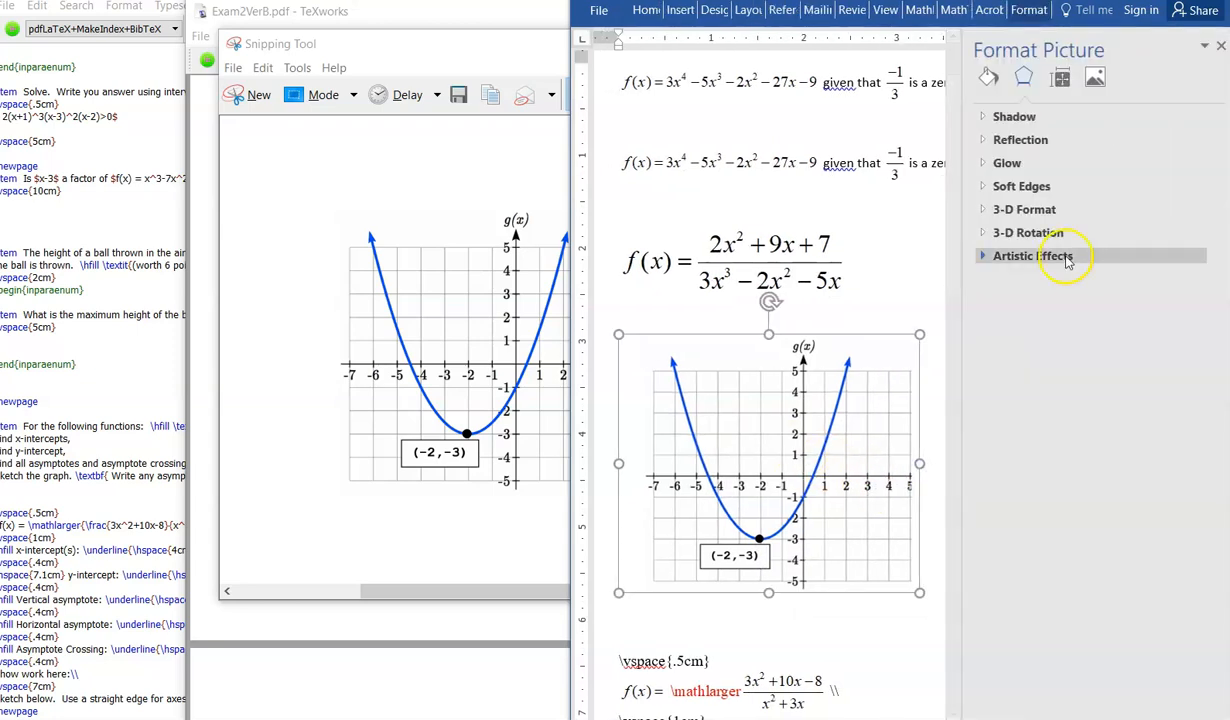
# Step: Expand the graph picture's Alt Text options and select its Title and Description fields
pyautogui.click(1061, 80)
pyautogui.click(984, 138)
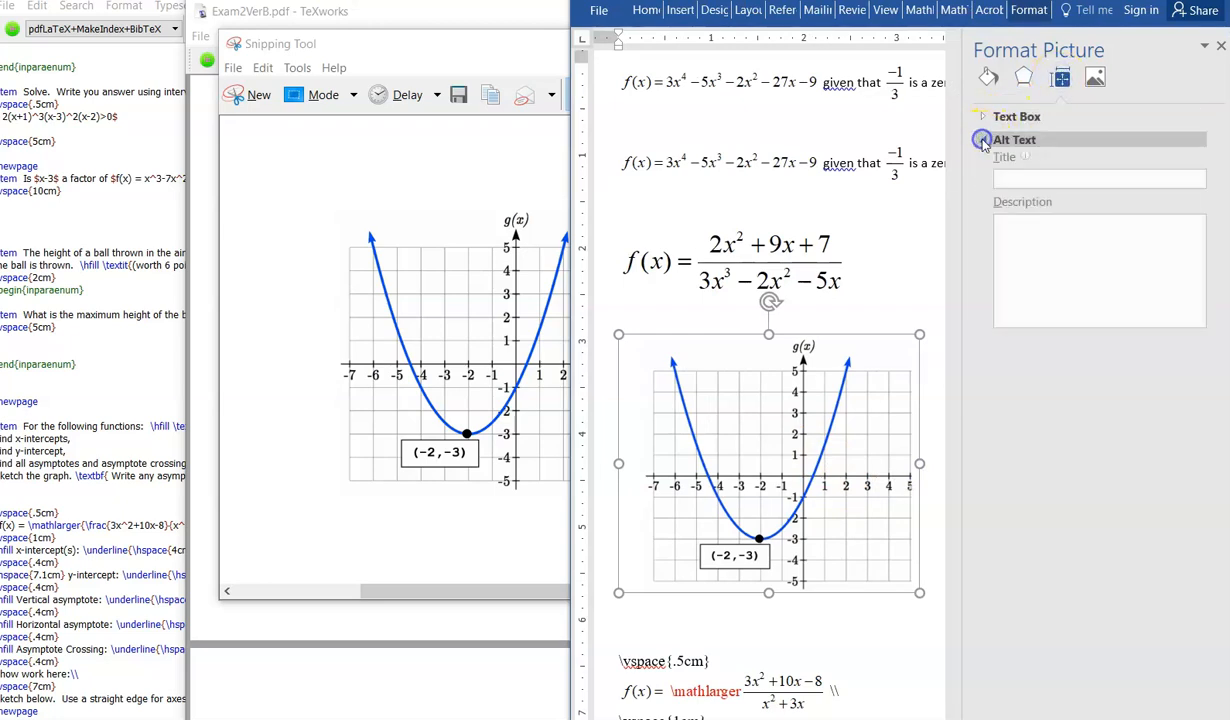
pyautogui.click(1029, 183)
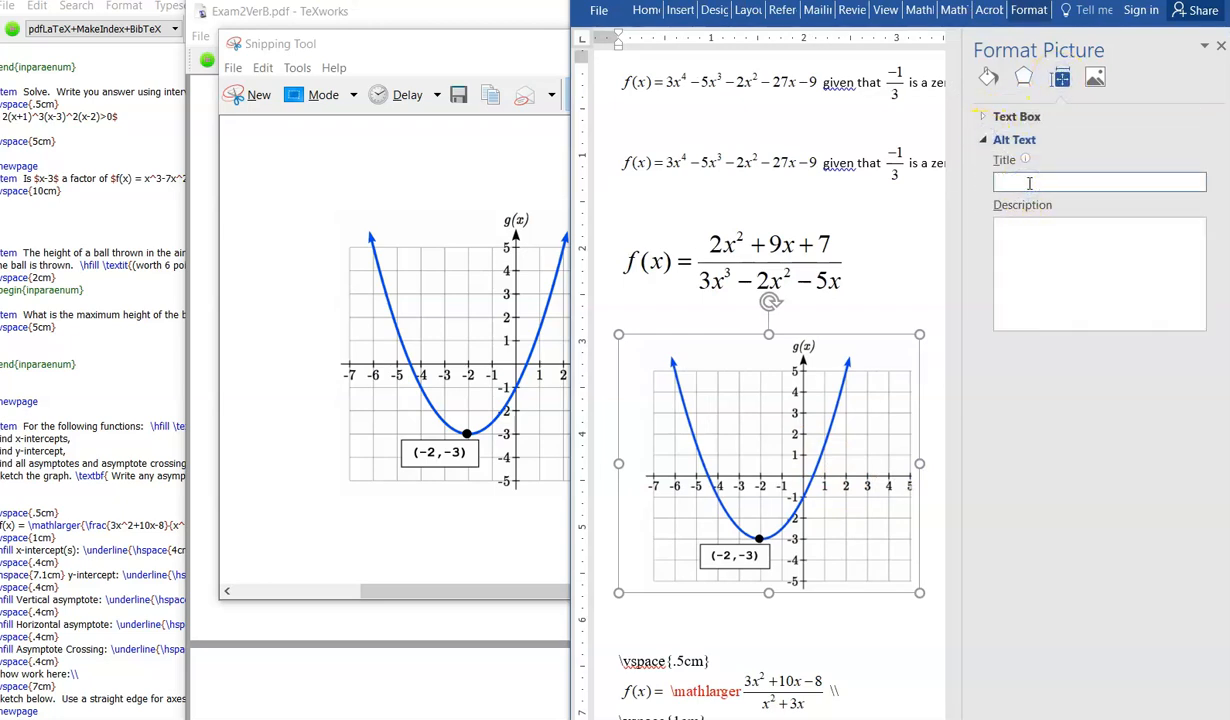
pyautogui.click(1008, 242)
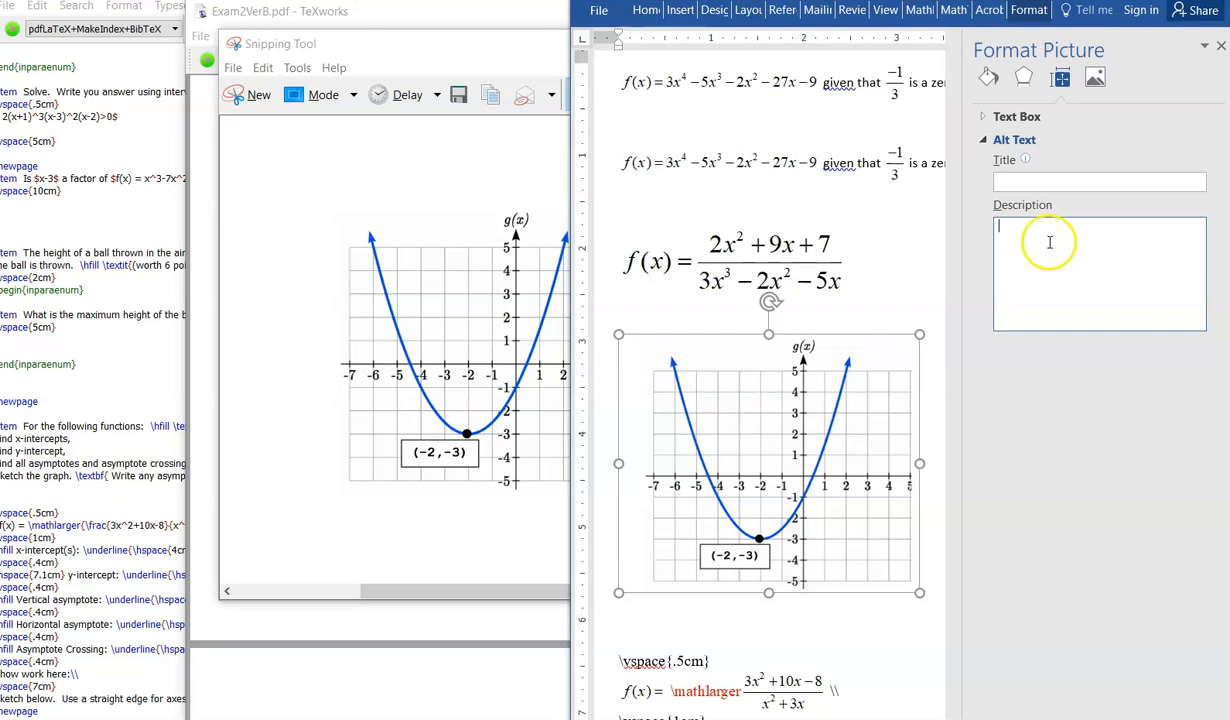
pyautogui.click(1018, 223)
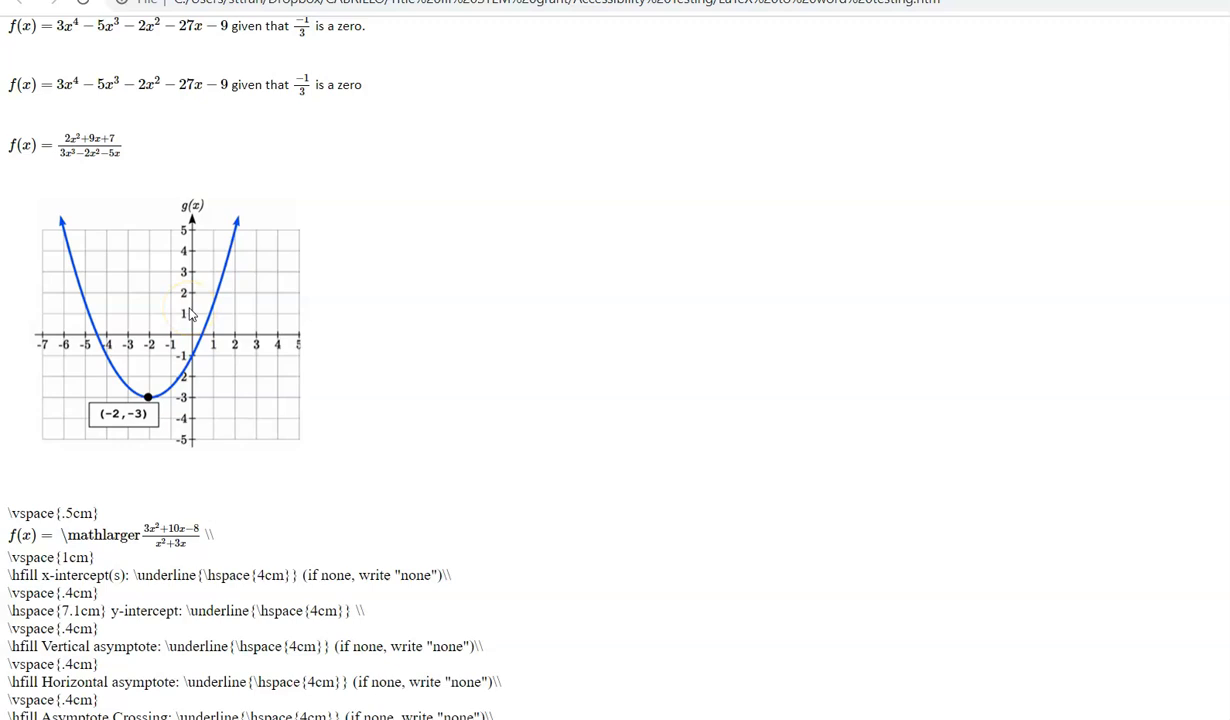
# Step: Review the document's web page version in the browser, showing the equations and the graph
pyautogui.press('XF86AudioLowerVolume')
pyautogui.press('XF86AudioLowerVolume')
pyautogui.scroll(1, 205, 230)
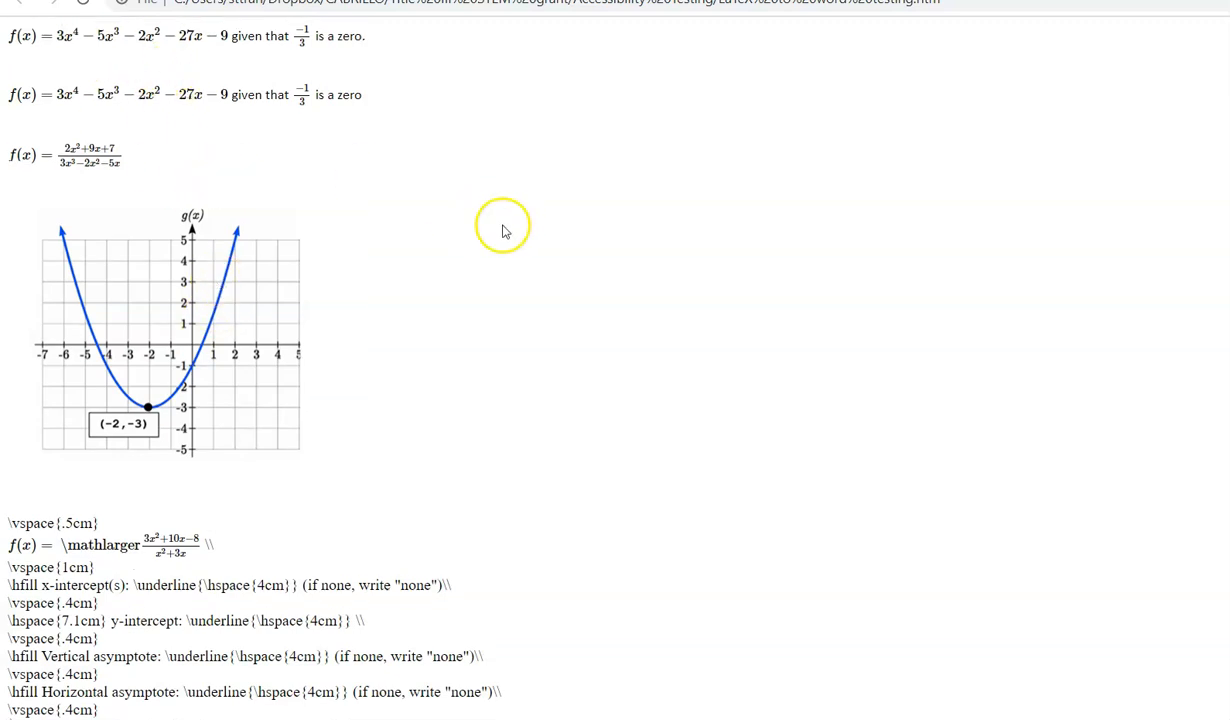